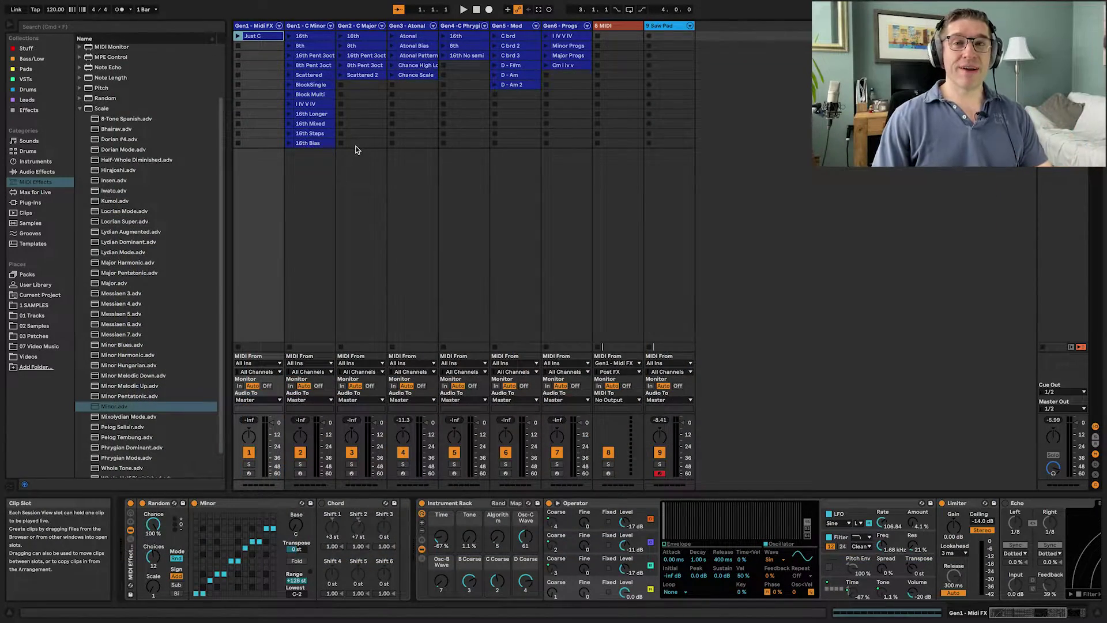
Collapse the Scale folder under MIDI Effects in the Browser.
click(80, 109)
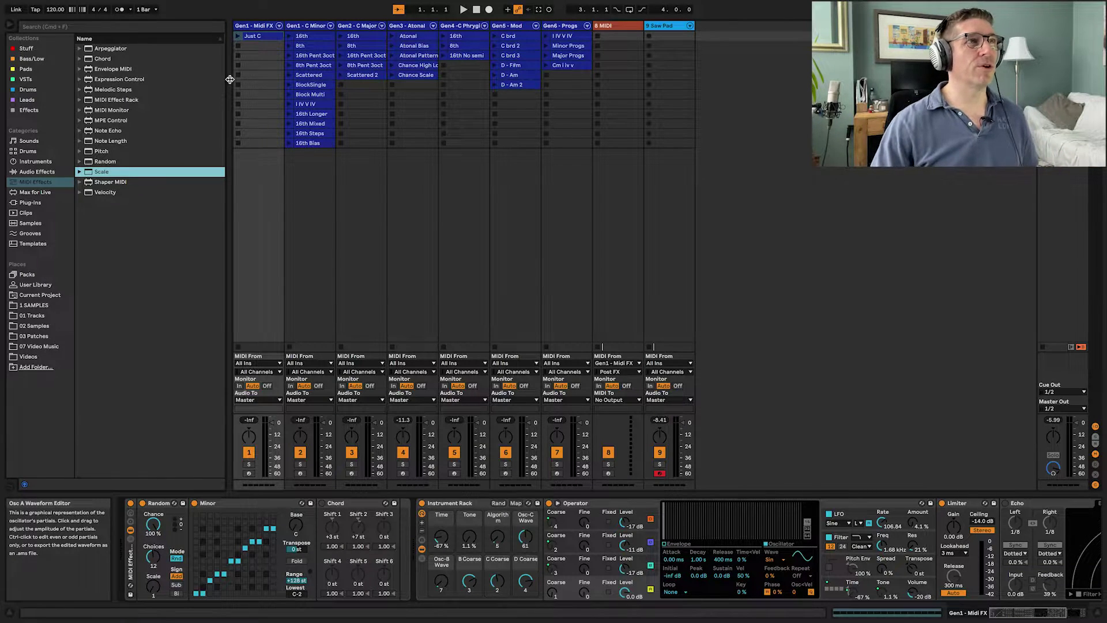
Launch the Just C clip and raise all its C3 notes' chance to 100%.
click(237, 36)
double_click(257, 36)
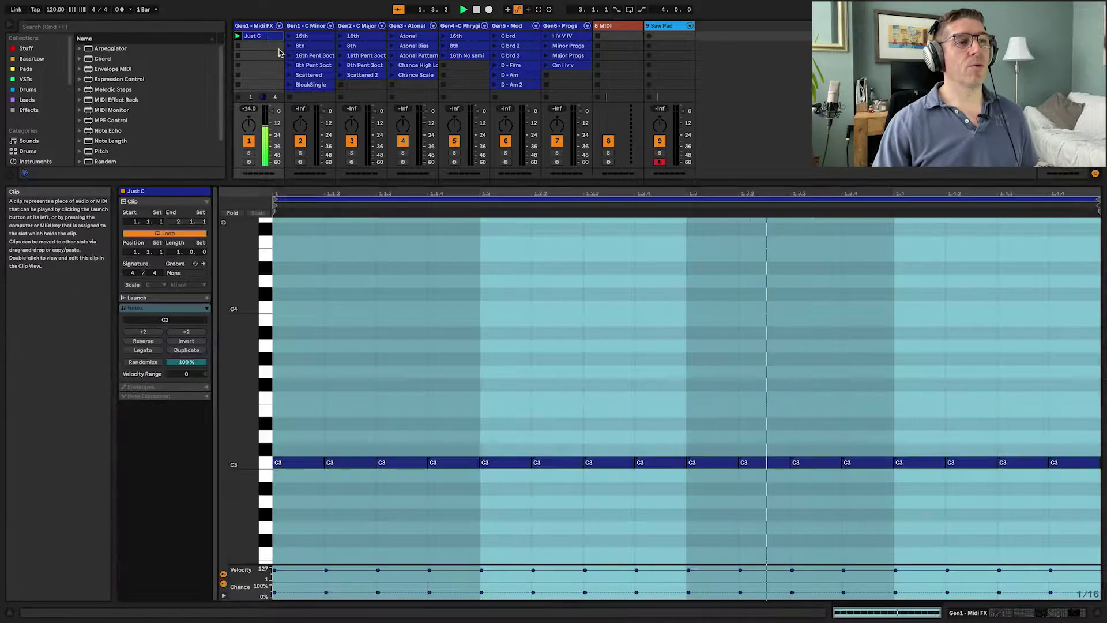
click(470, 466)
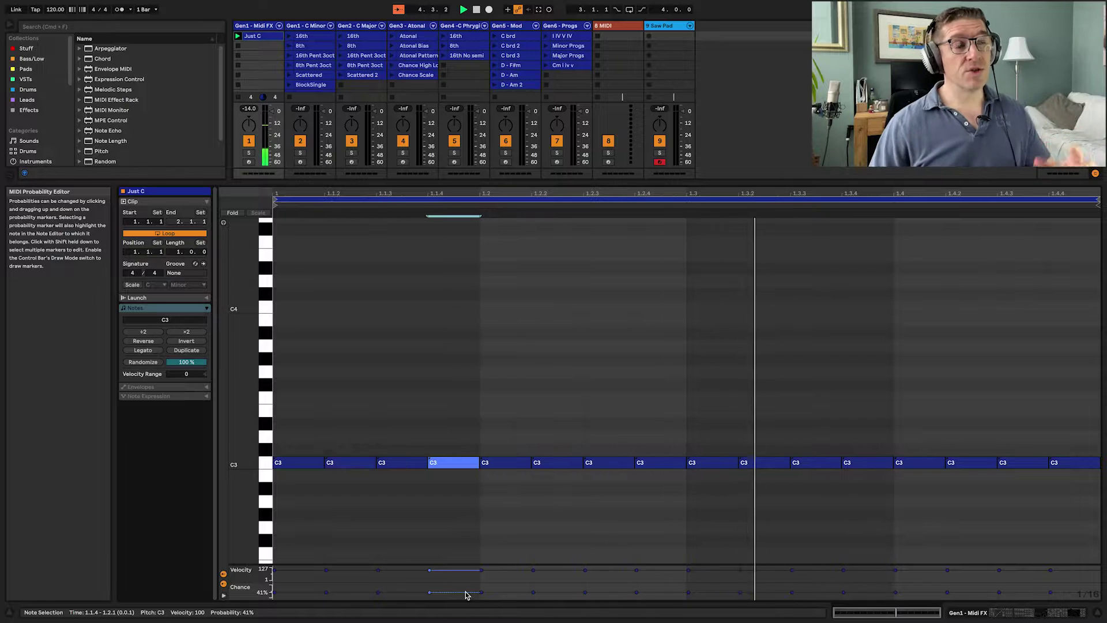
click(363, 366)
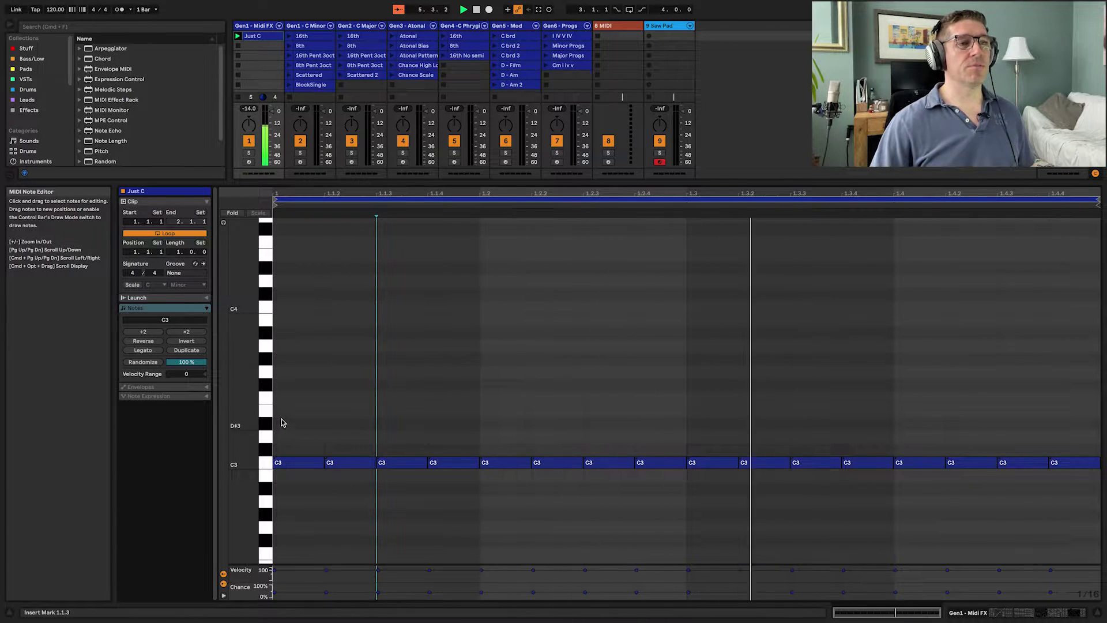
drag(281, 423, 1008, 512)
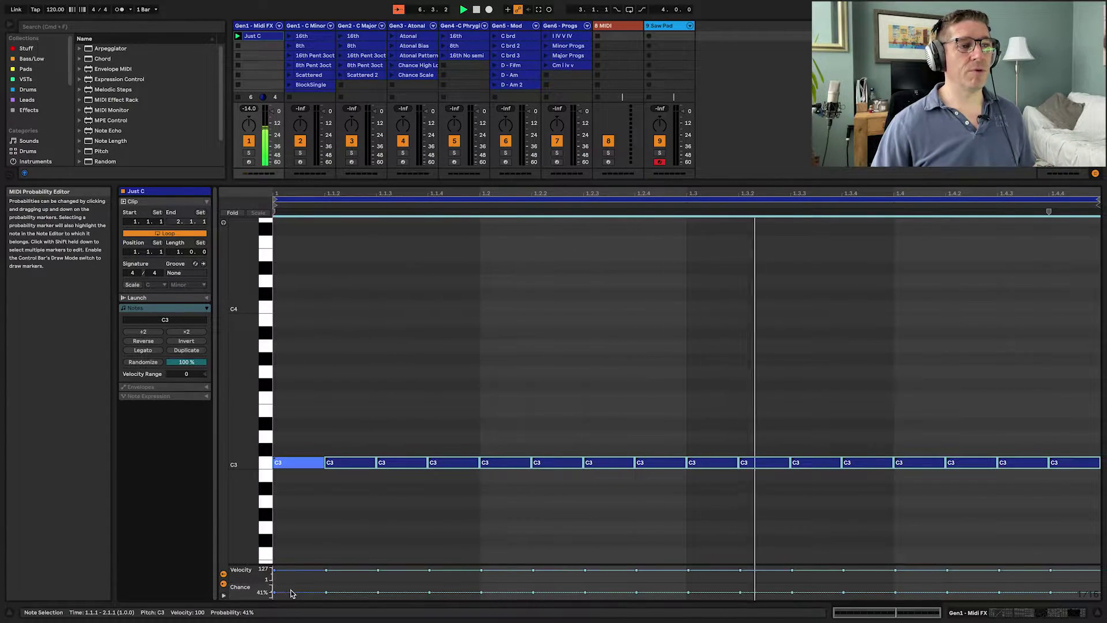
drag(292, 594, 304, 592)
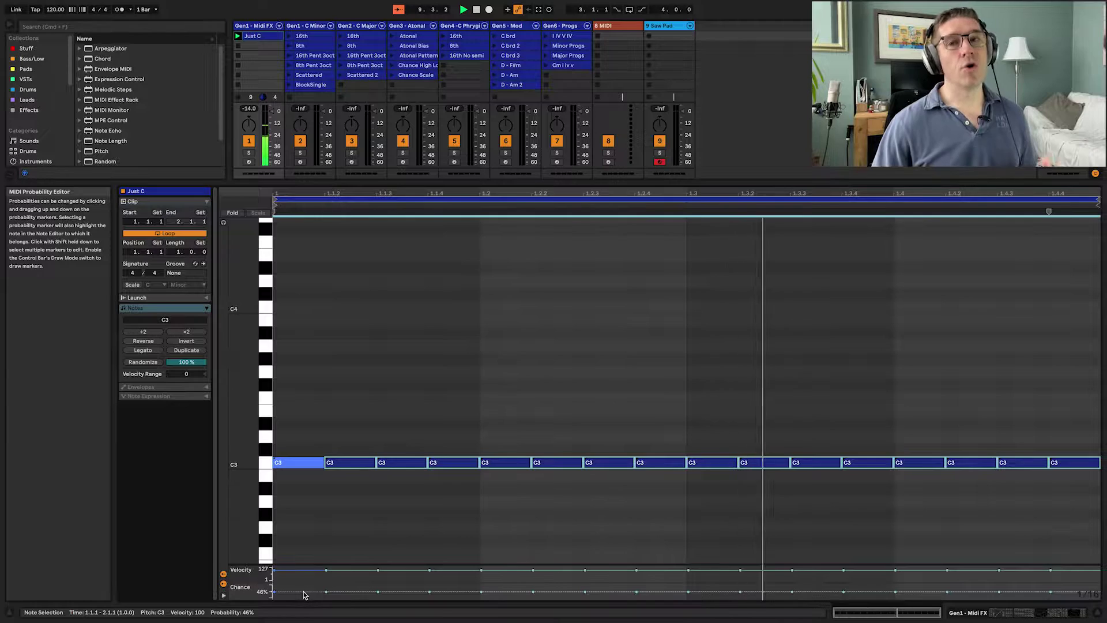
click(272, 37)
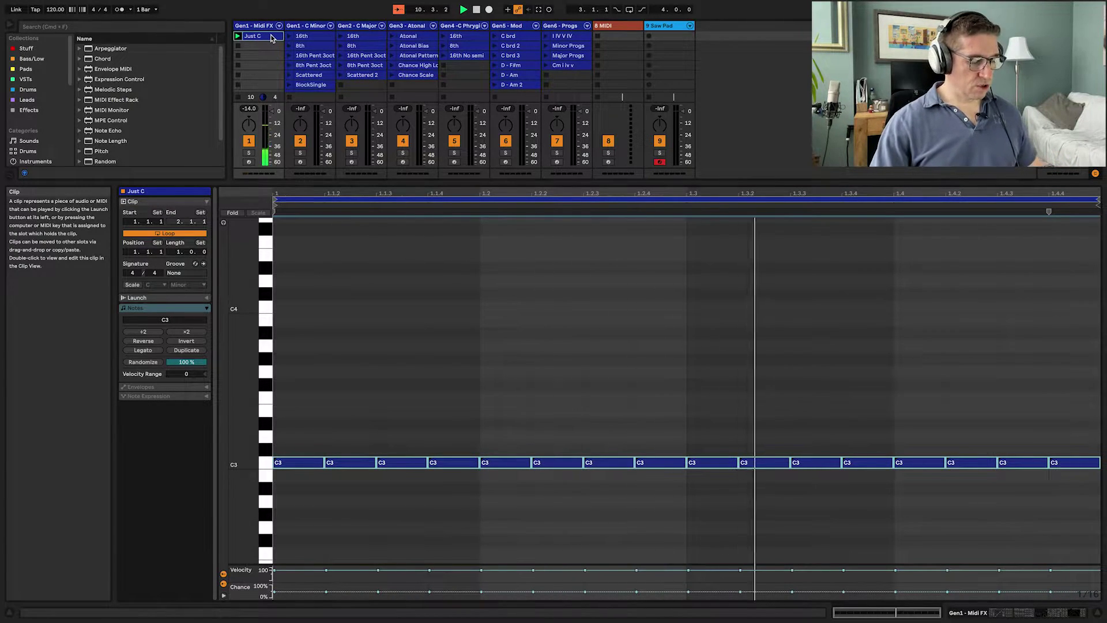
key(shift+Tab)
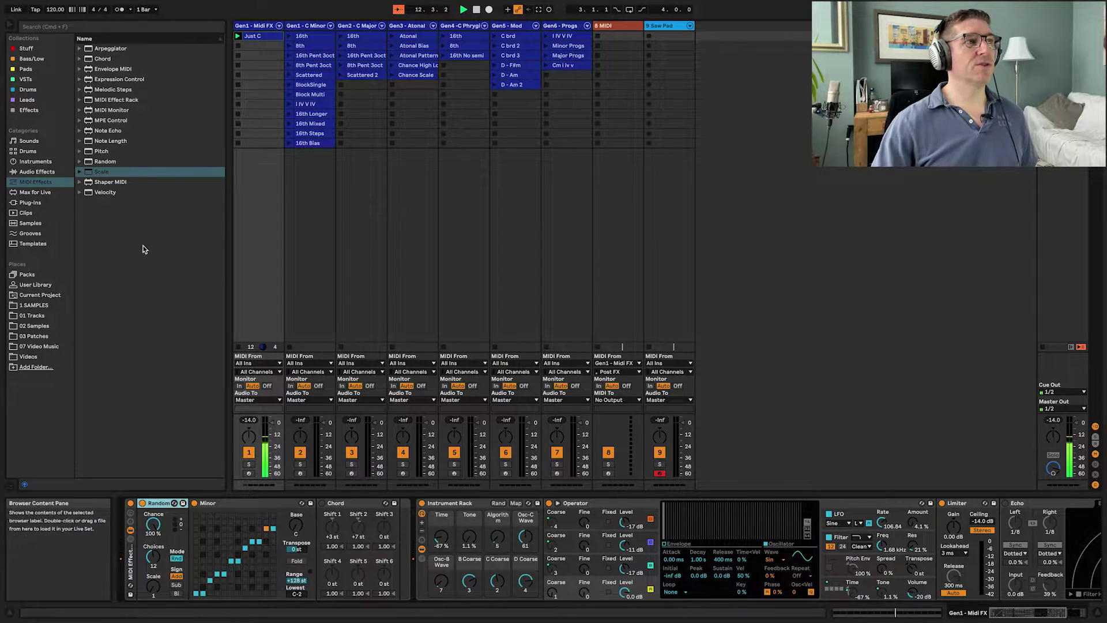
Peek at the Random presets, then nudge the scale's base note off C and back to C.
click(82, 162)
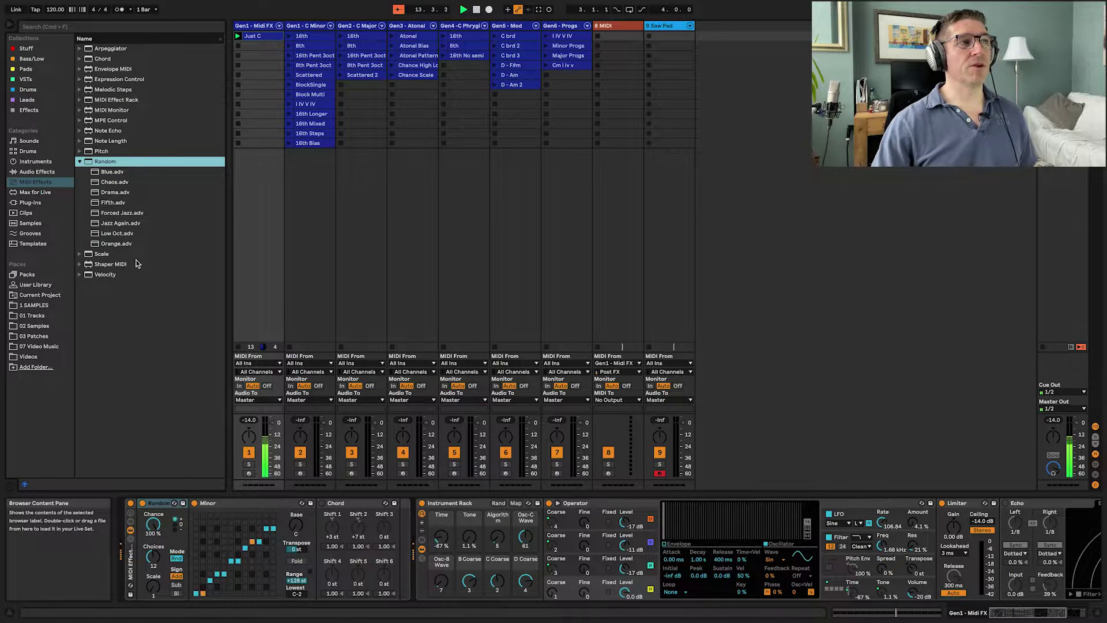
click(79, 163)
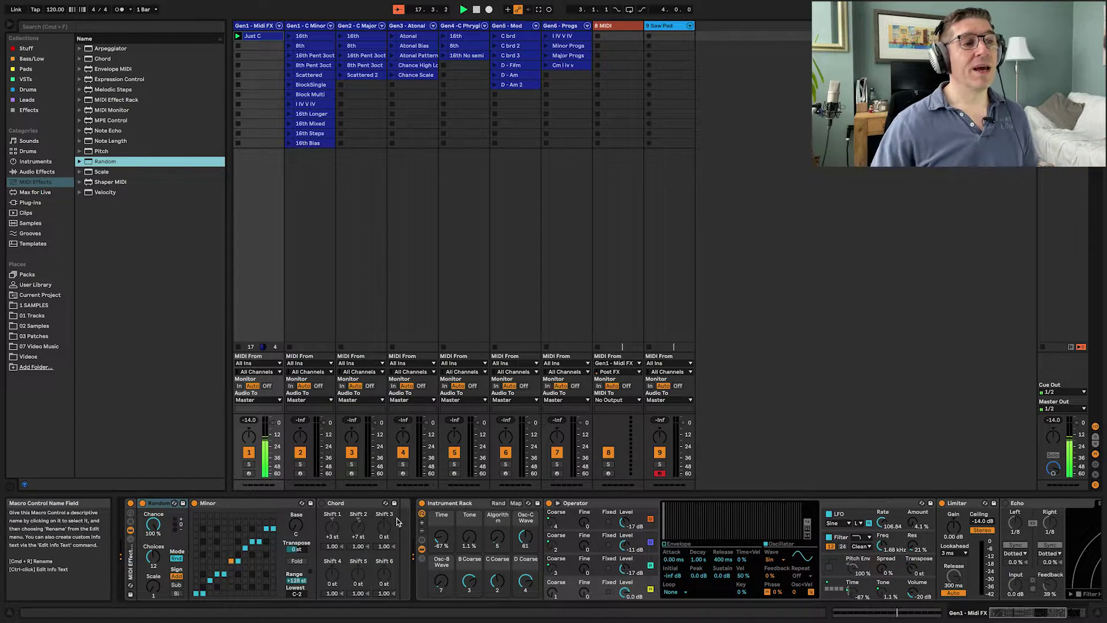
drag(296, 526, 295, 515)
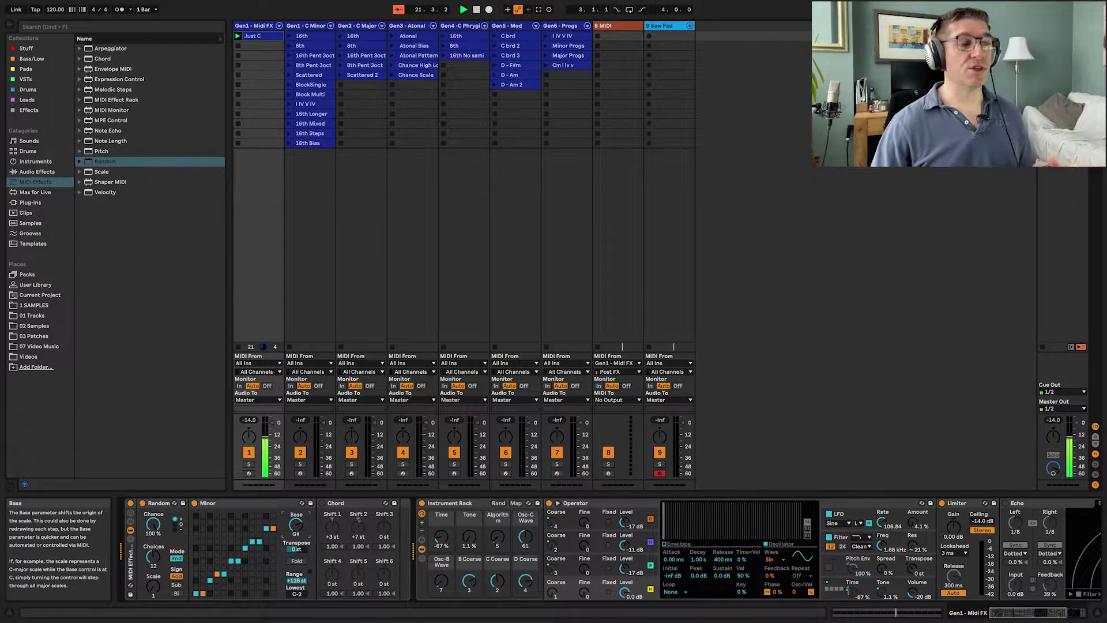
drag(296, 515, 296, 524)
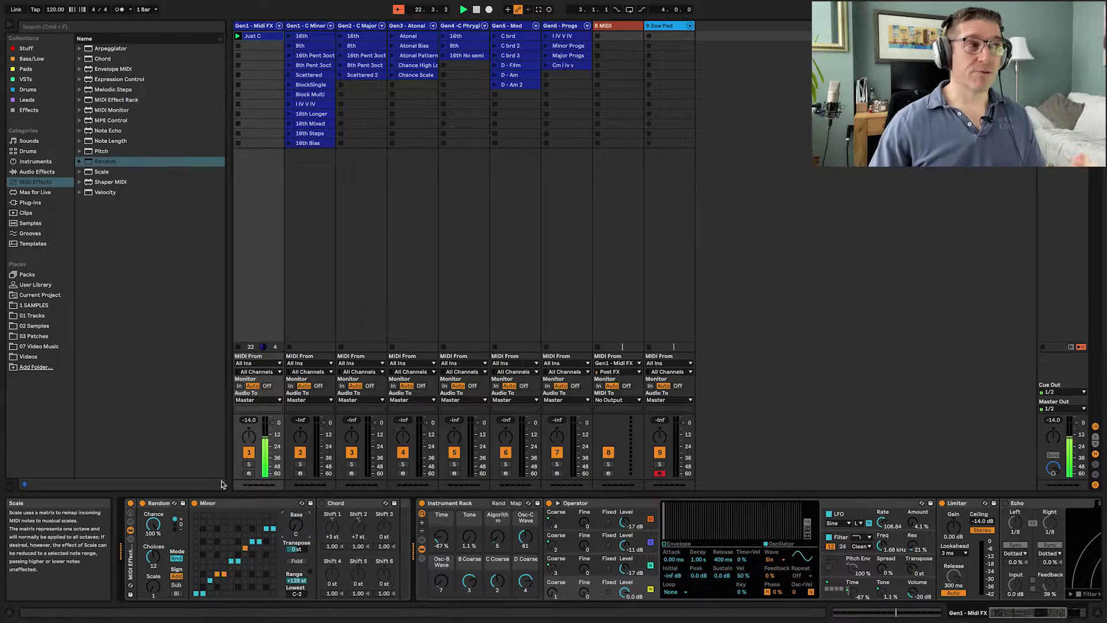
List the Scale presets, try the Major preset, then undo to keep Minor.
click(79, 172)
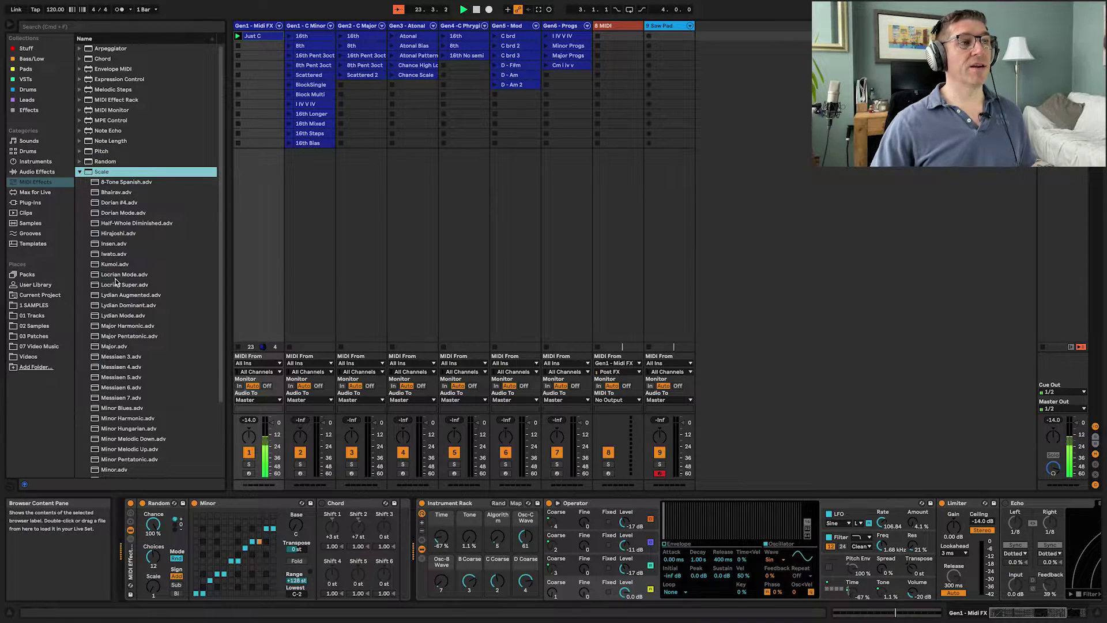
drag(114, 346, 233, 500)
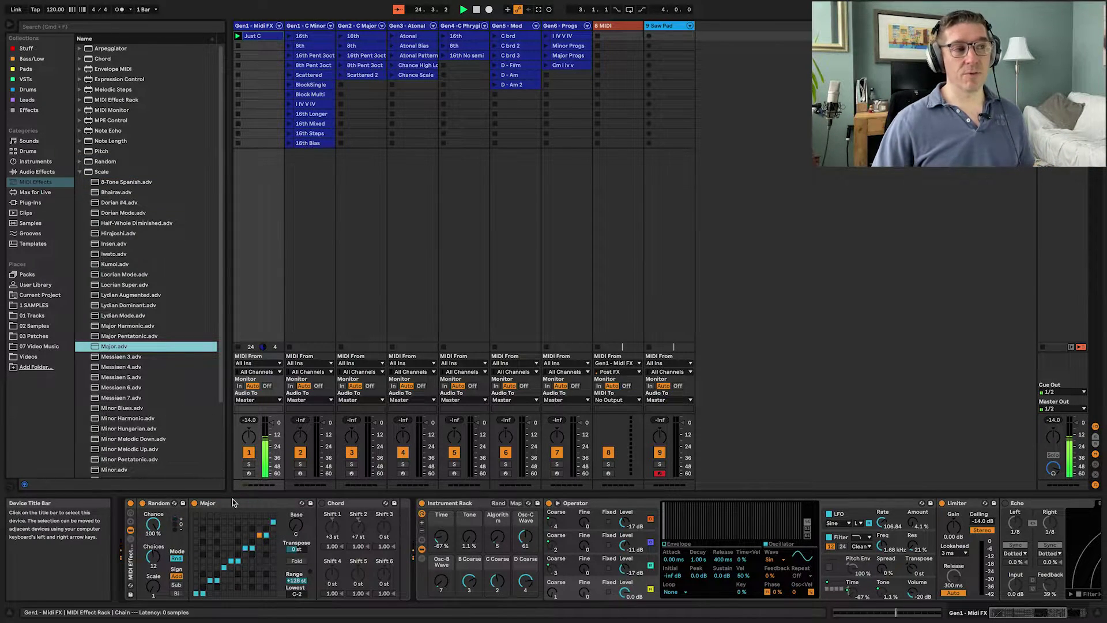
key(super+z)
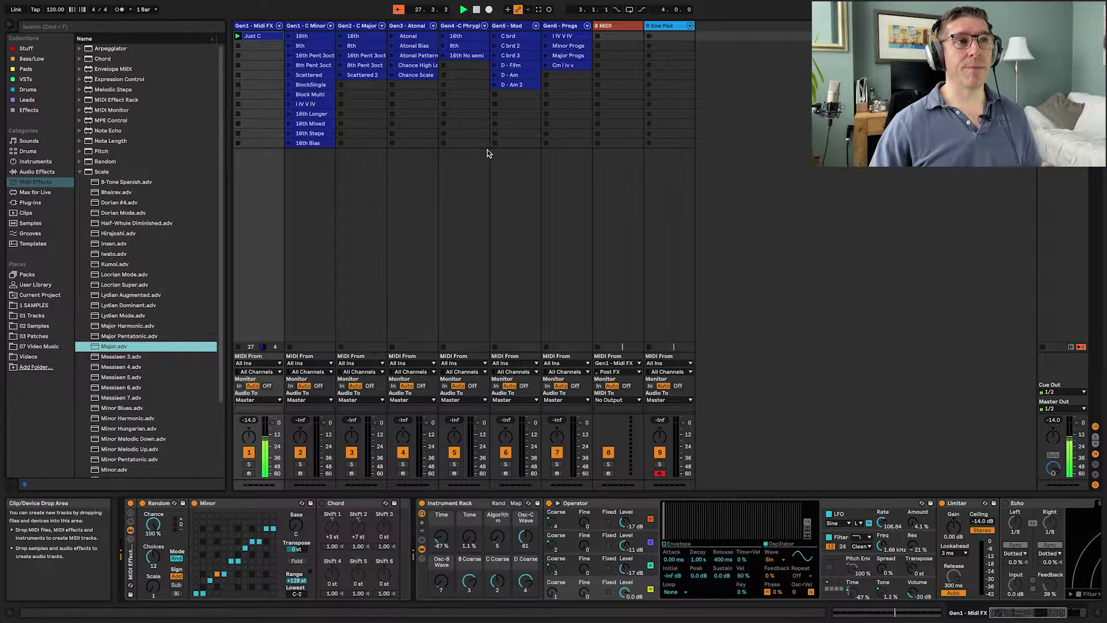
Feed track 8 from Gen1 - Midi FX, arm it, and record a new clip, 8-MIDI 1.
click(626, 216)
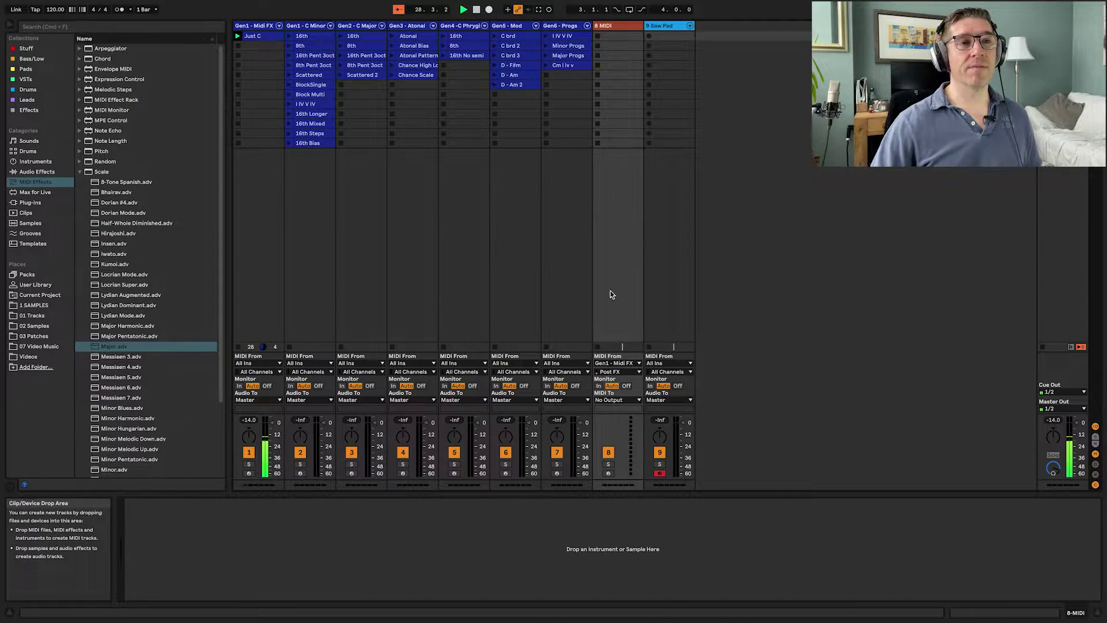
click(634, 364)
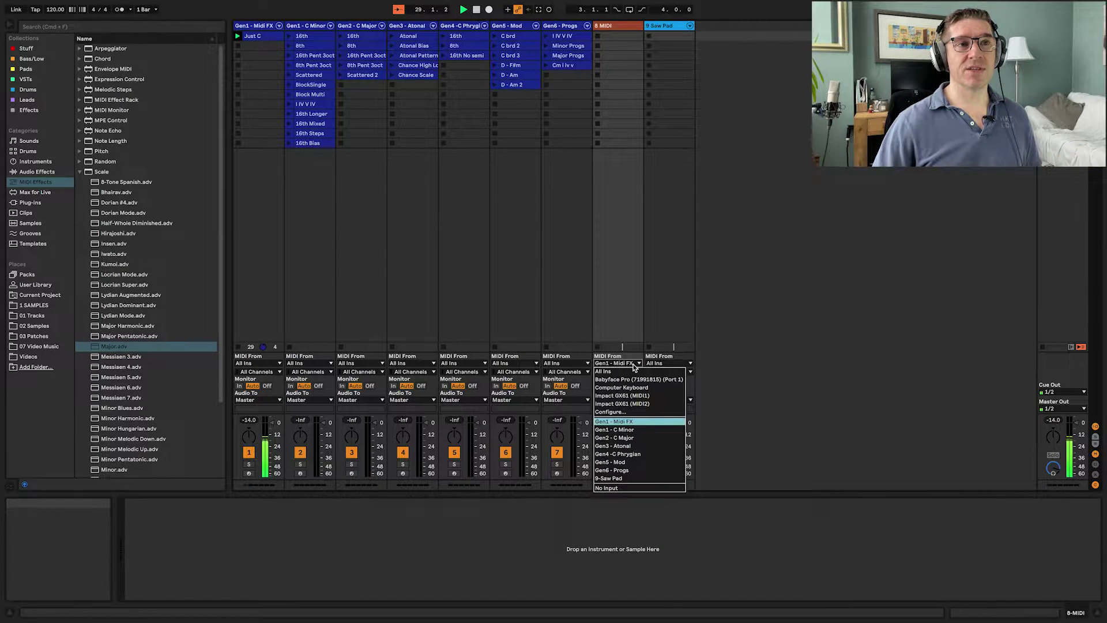
click(642, 423)
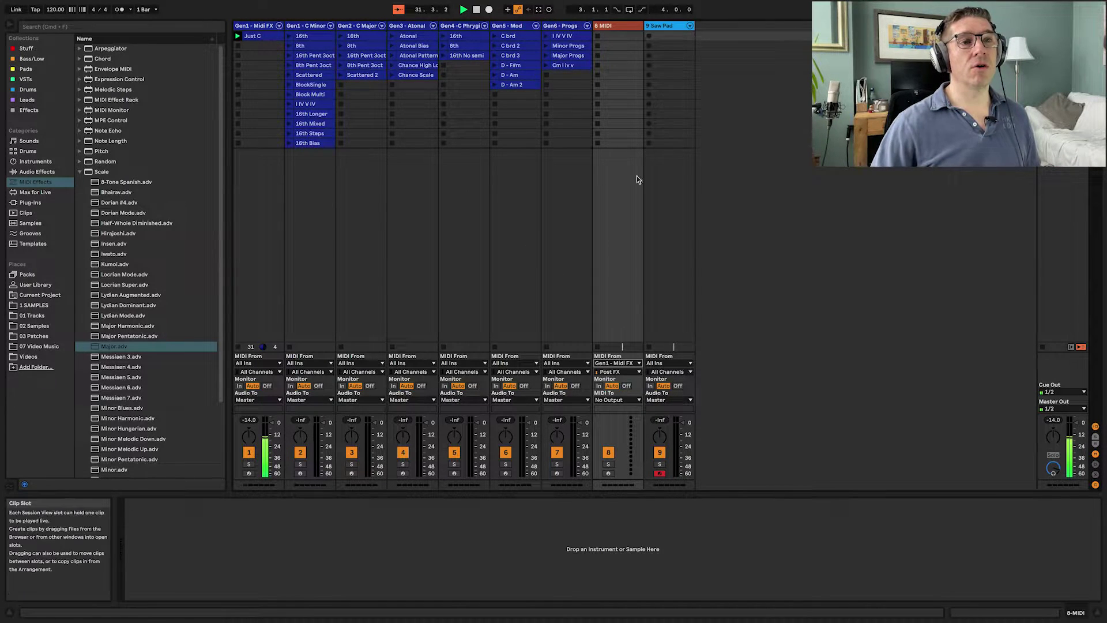
click(609, 474)
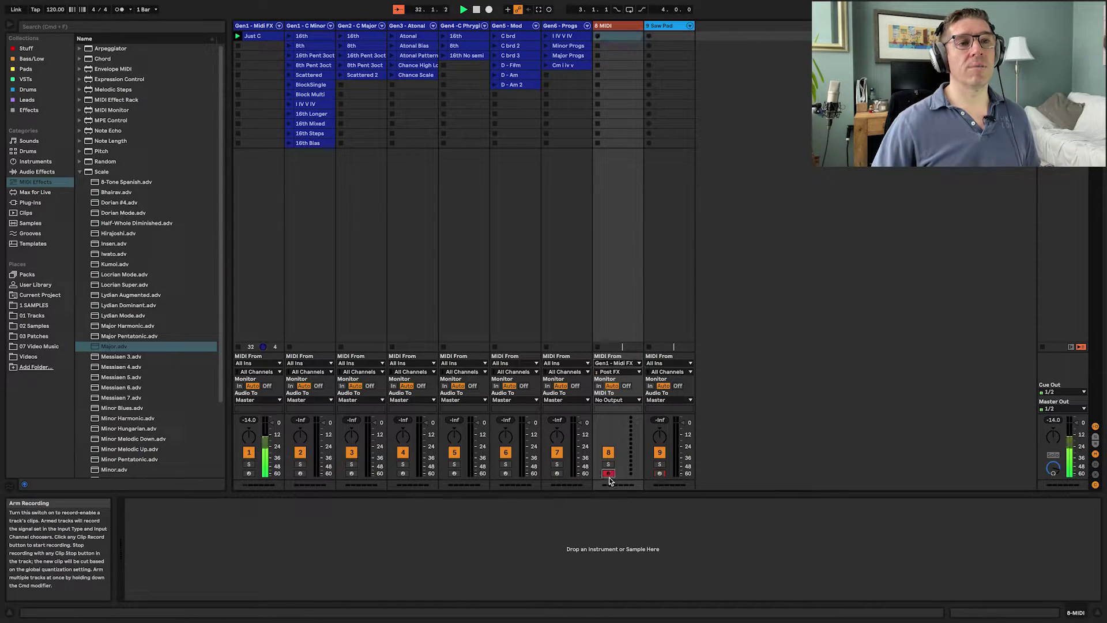
click(599, 37)
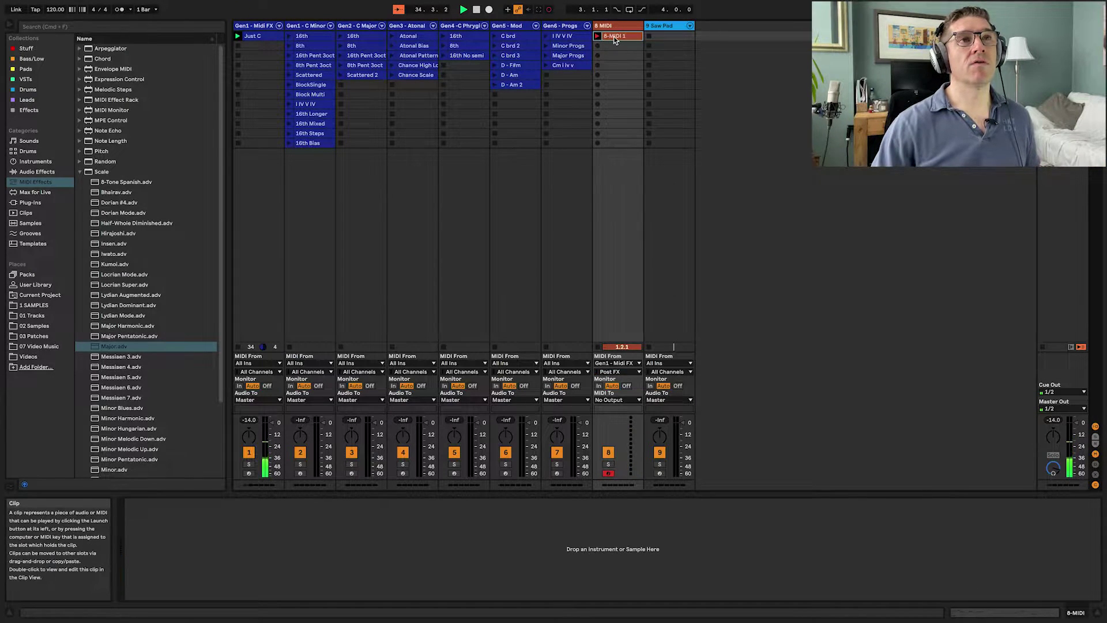
double_click(612, 36)
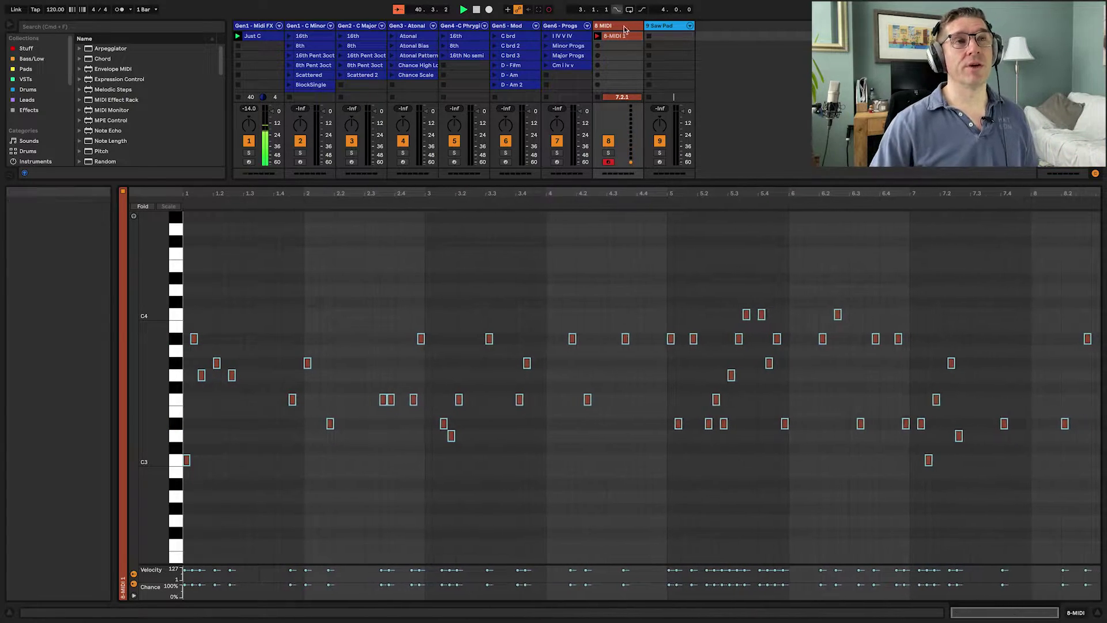
Stop recording 8-MIDI 1 and play it back with its notes shown.
click(598, 99)
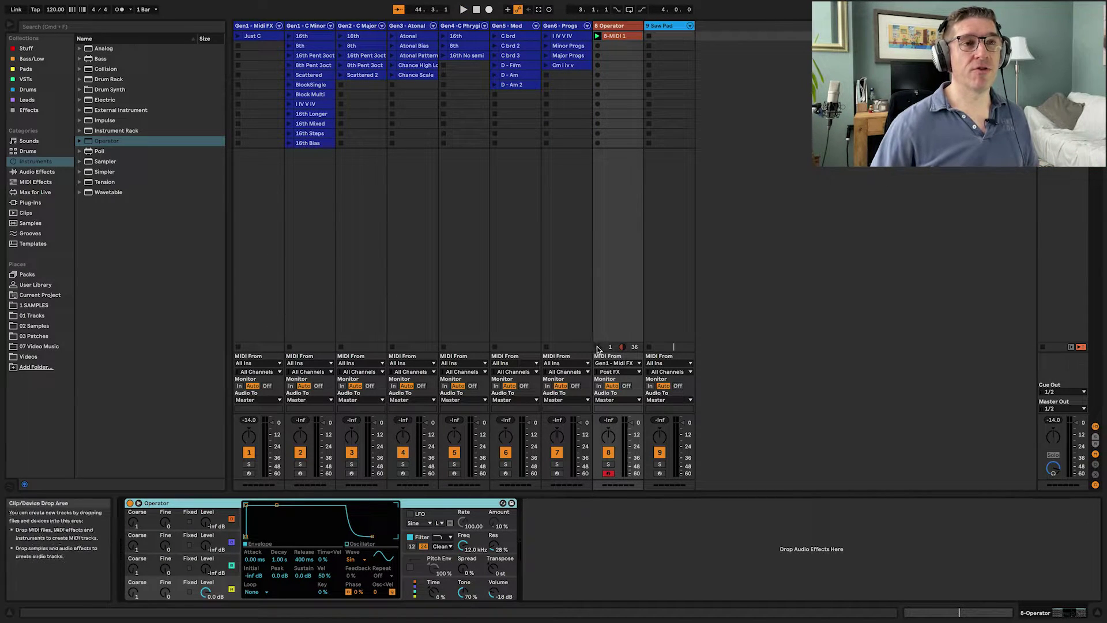
click(597, 36)
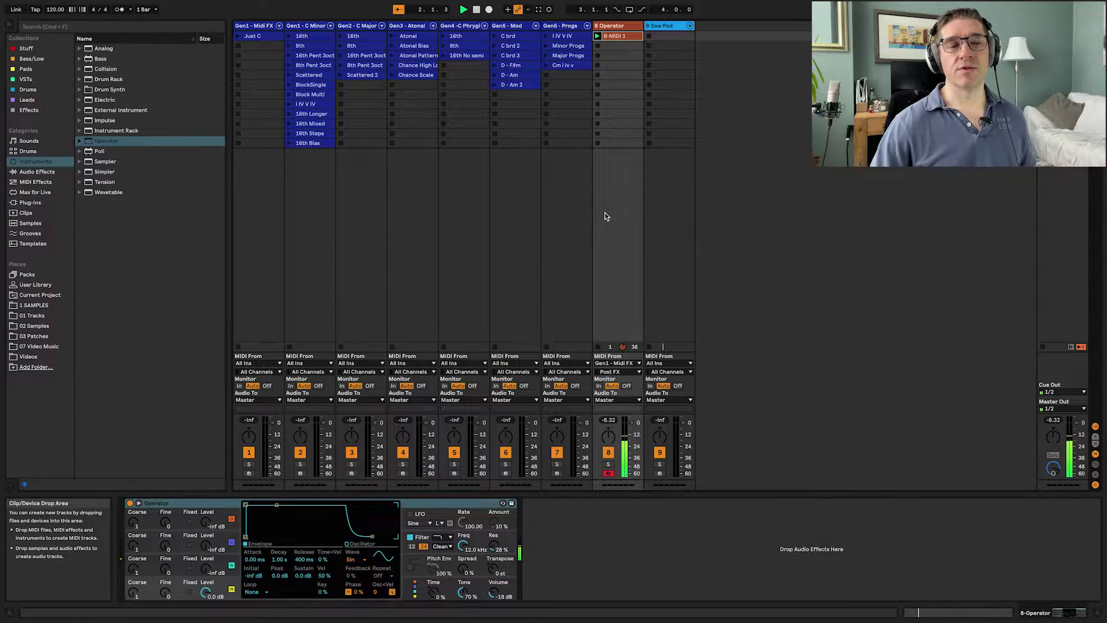
key(shift+Tab)
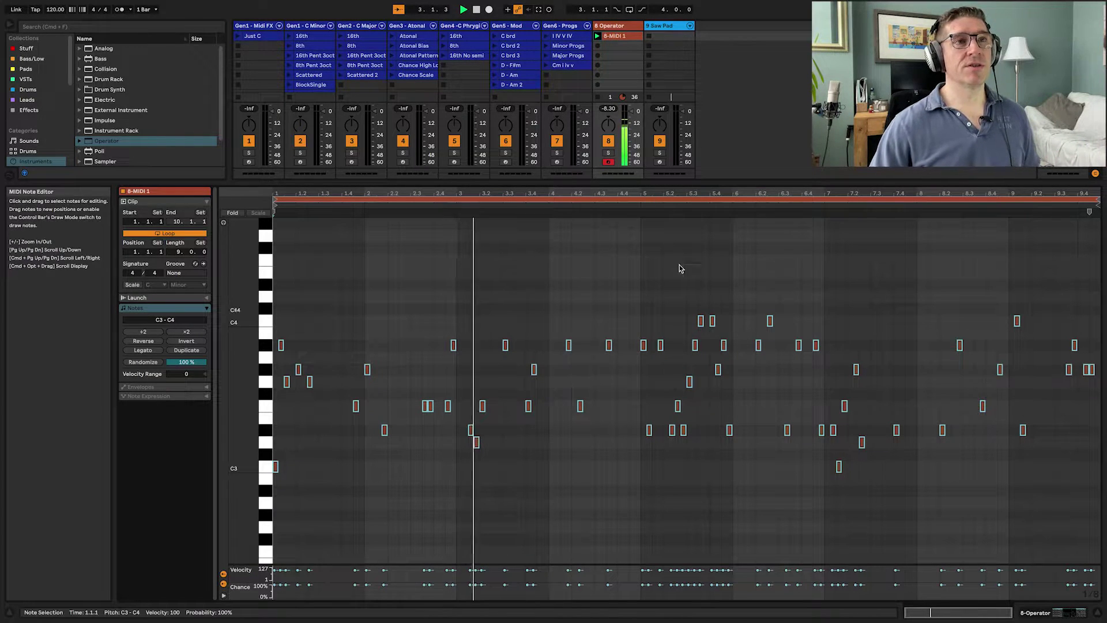
Crop the 8-MIDI 1 clip to a one-bar loop from bar 5 to bar 6.
drag(269, 202, 642, 243)
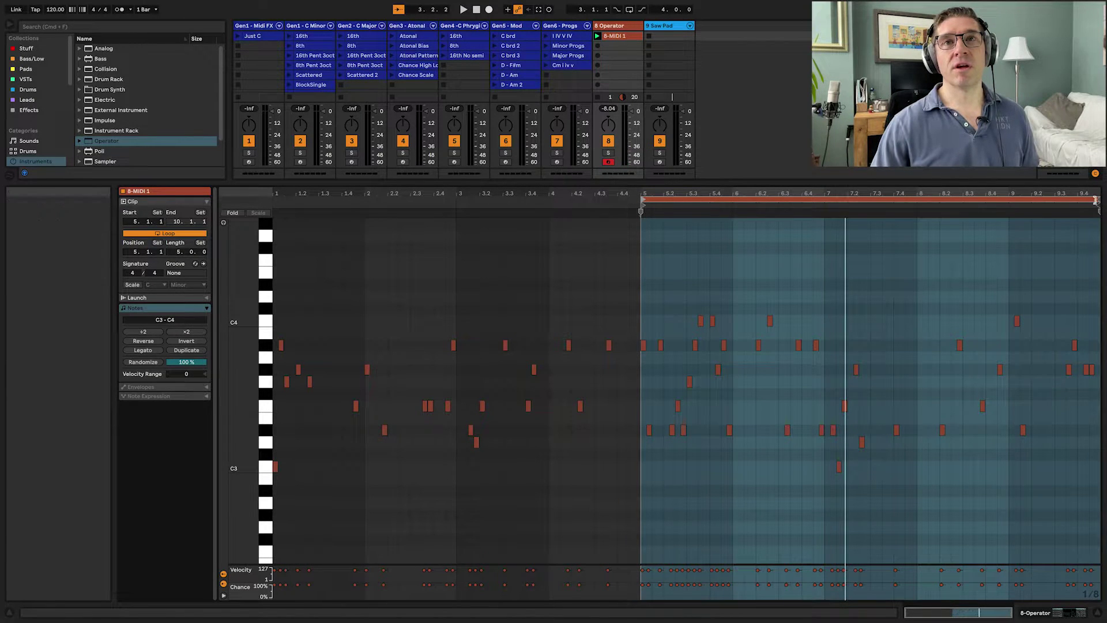
drag(1100, 202, 733, 231)
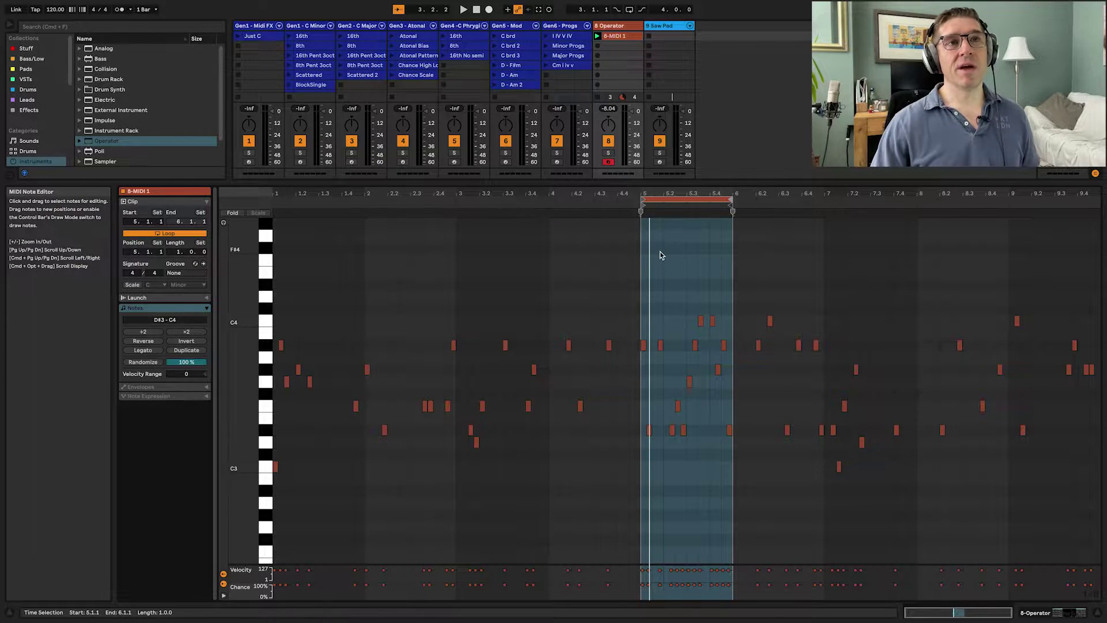
right_click(661, 255)
click(699, 300)
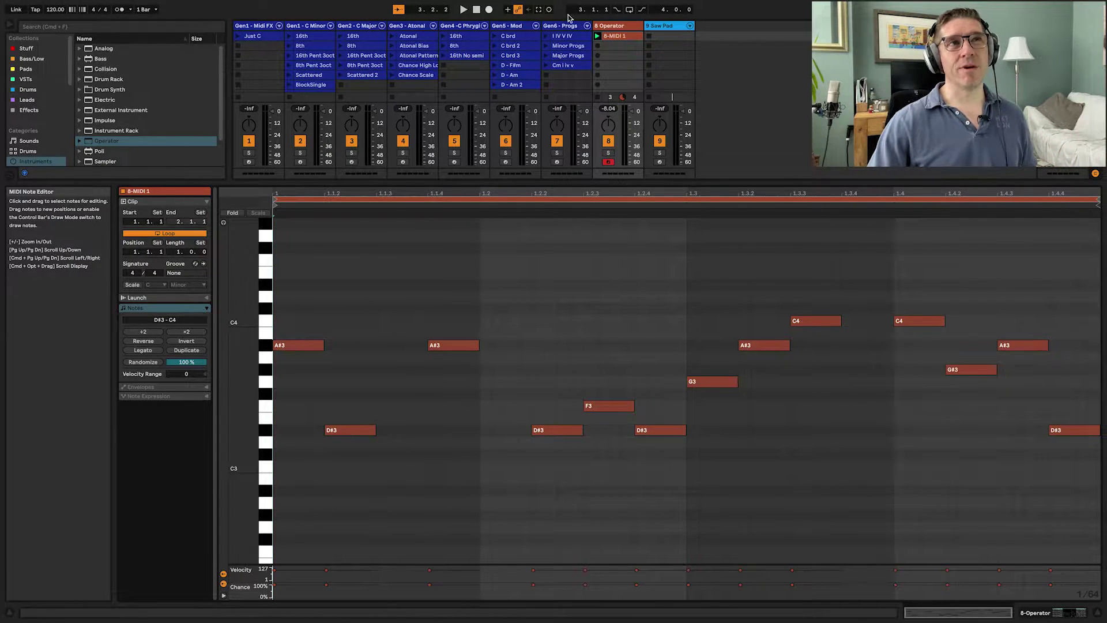
Add G2 and F2 notes, then highlight the C Minor scale and fold to scale rows.
key(space)
scroll(374, 496, down, 1)
double_click(374, 497)
double_click(862, 522)
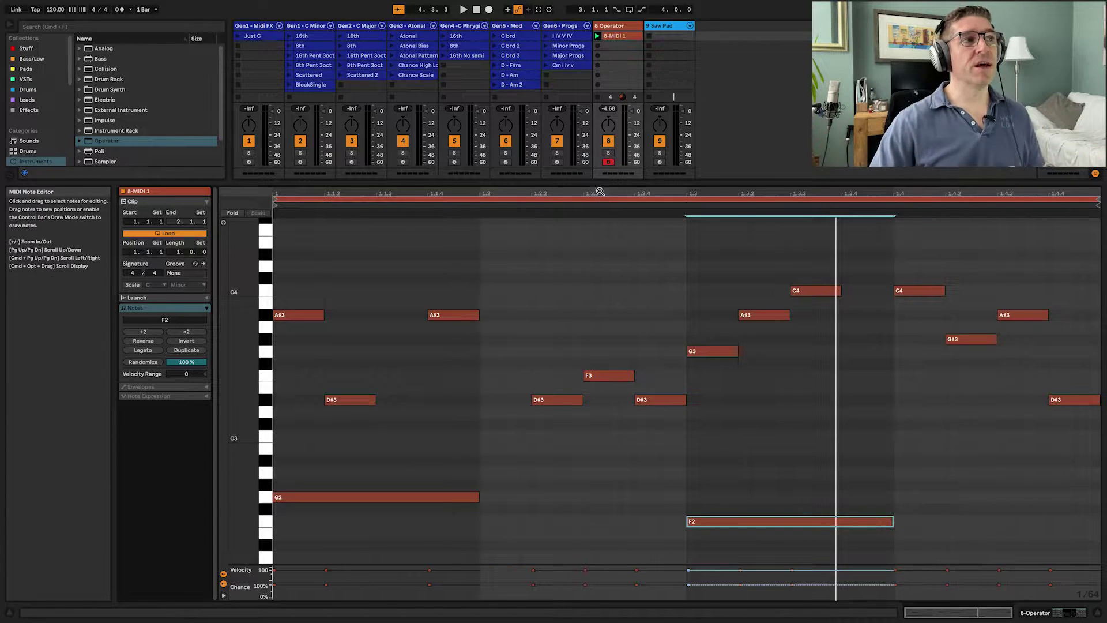
click(134, 285)
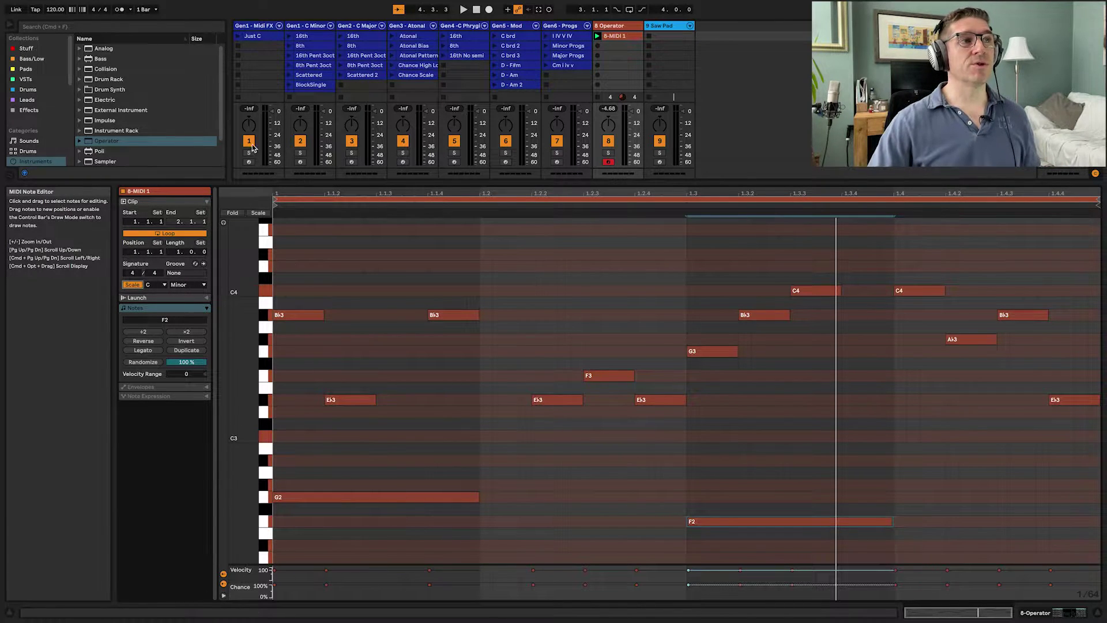
click(263, 214)
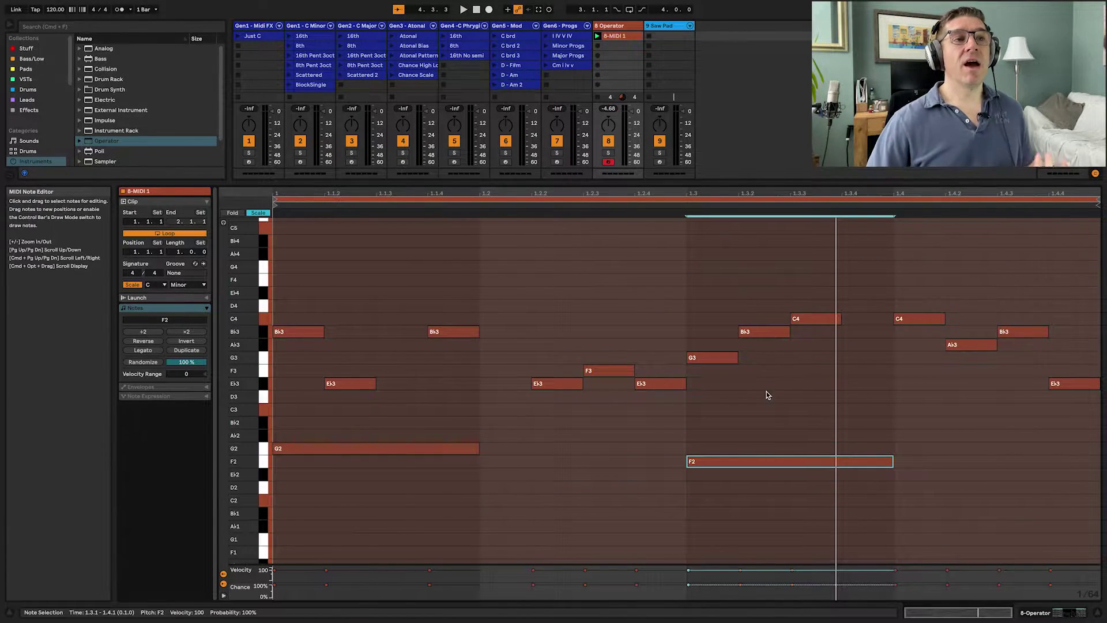
Add an F4 and a D3 note at beat 1.2 and another F4 near the bar's end.
click(490, 357)
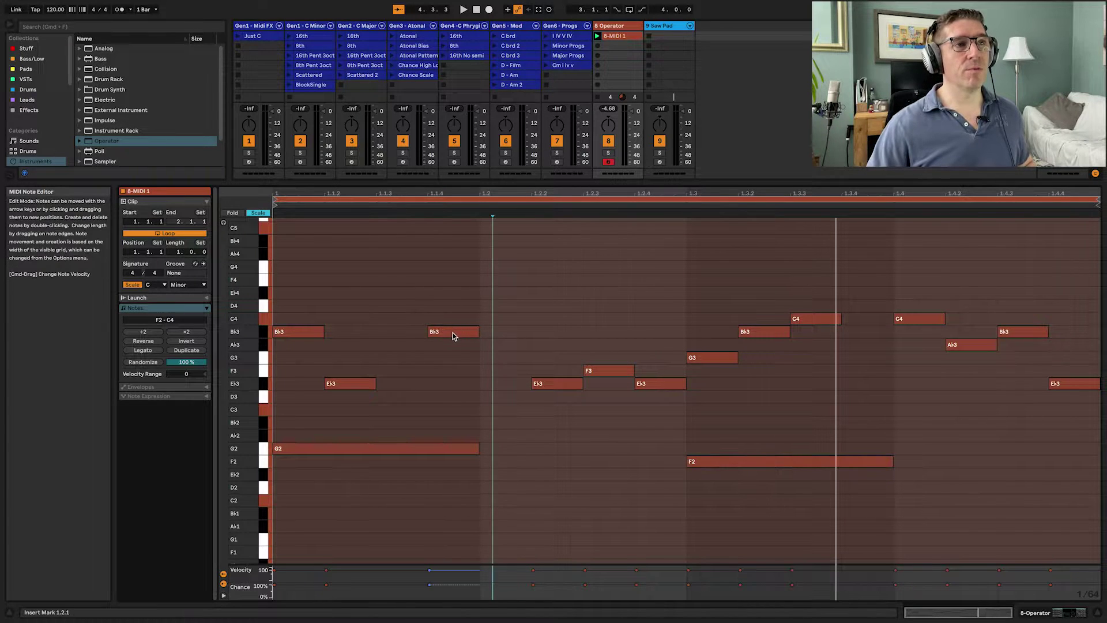
double_click(509, 294)
drag(509, 298, 500, 282)
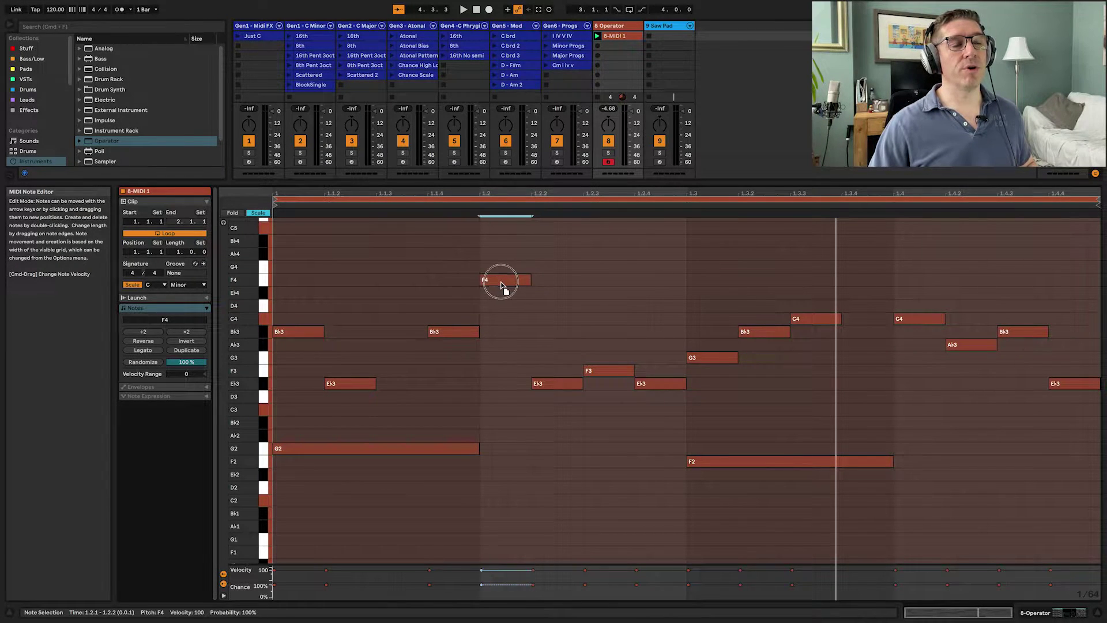
key(space)
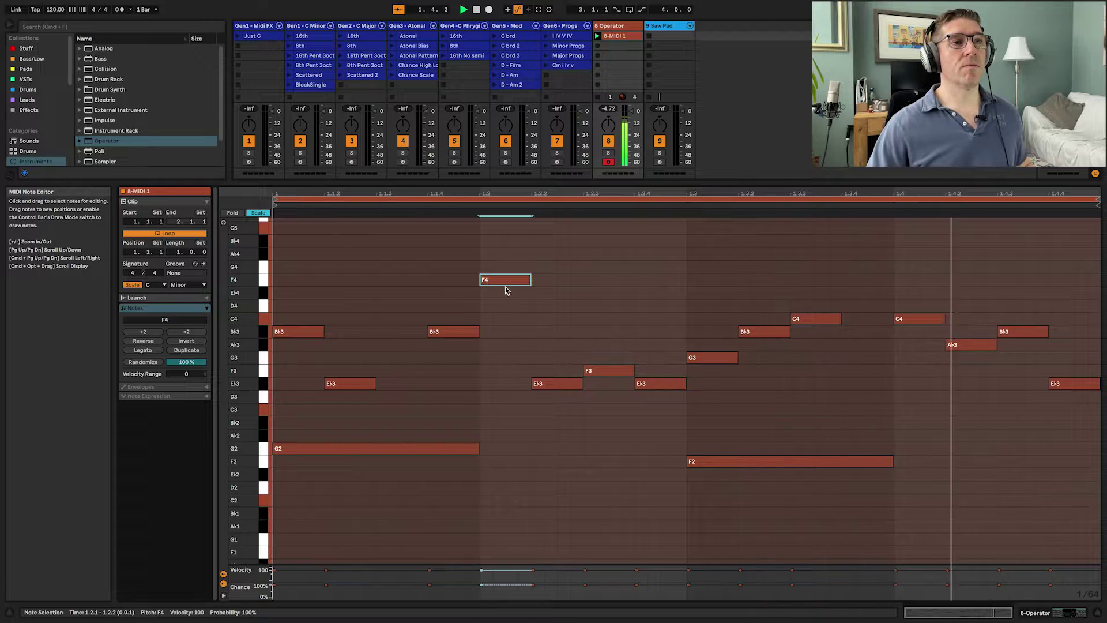
double_click(502, 397)
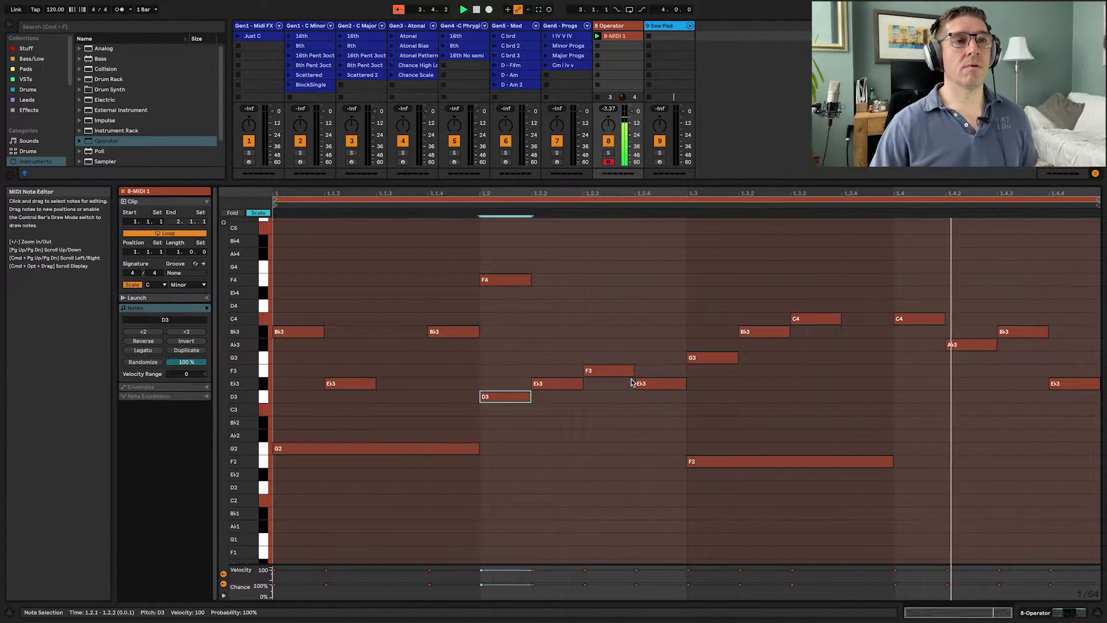
double_click(1065, 281)
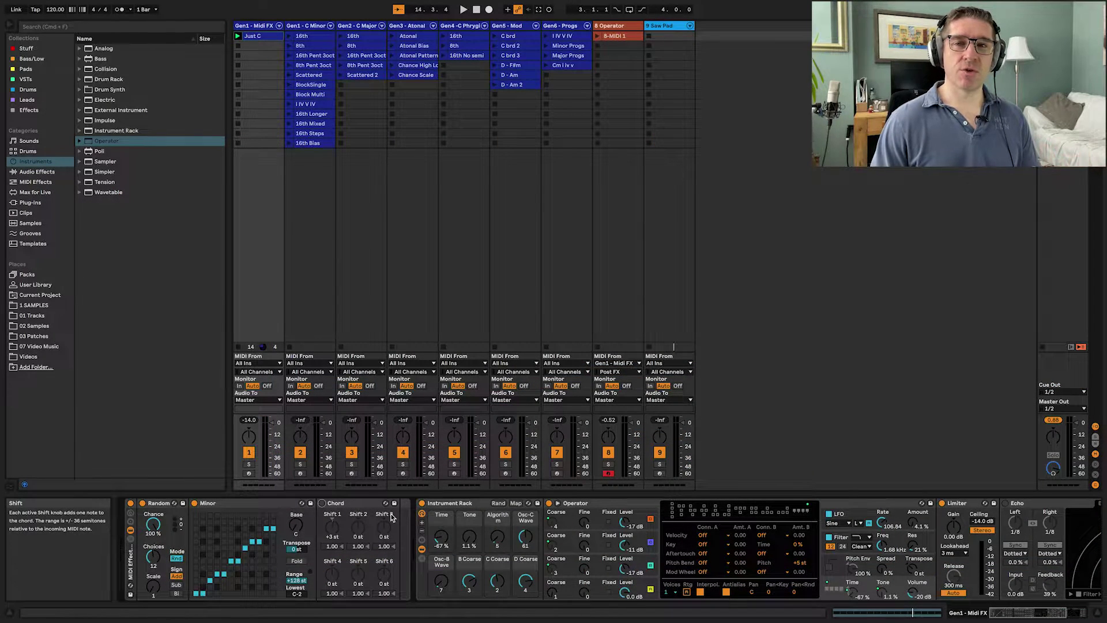
Enable Chord with shifts of +7 and +4 semitones and record track 8 into a new clip.
key(space)
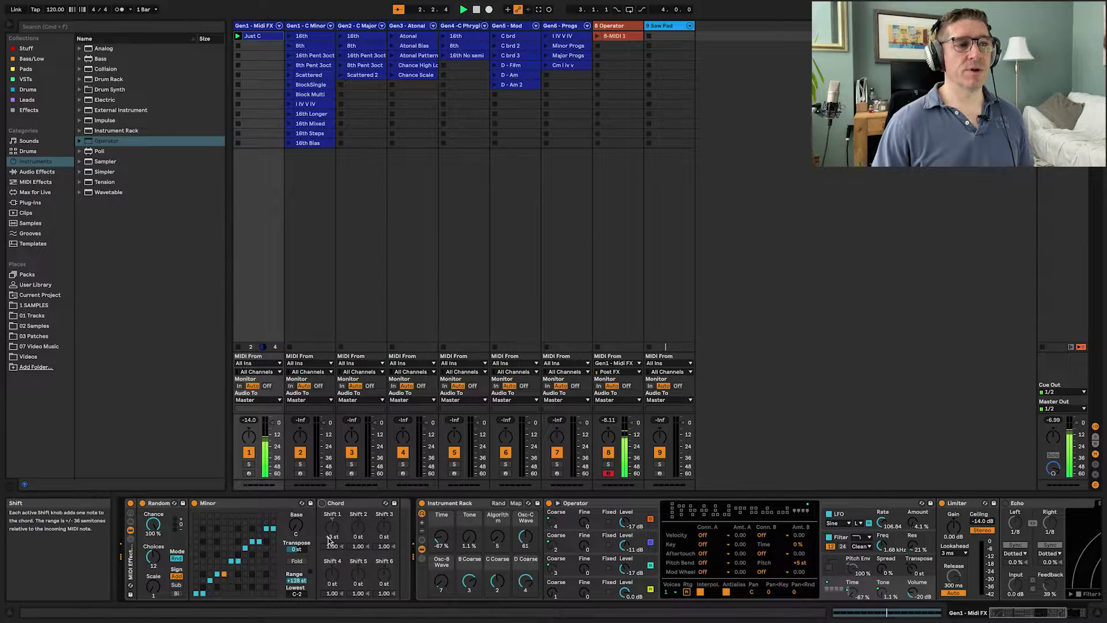
click(322, 504)
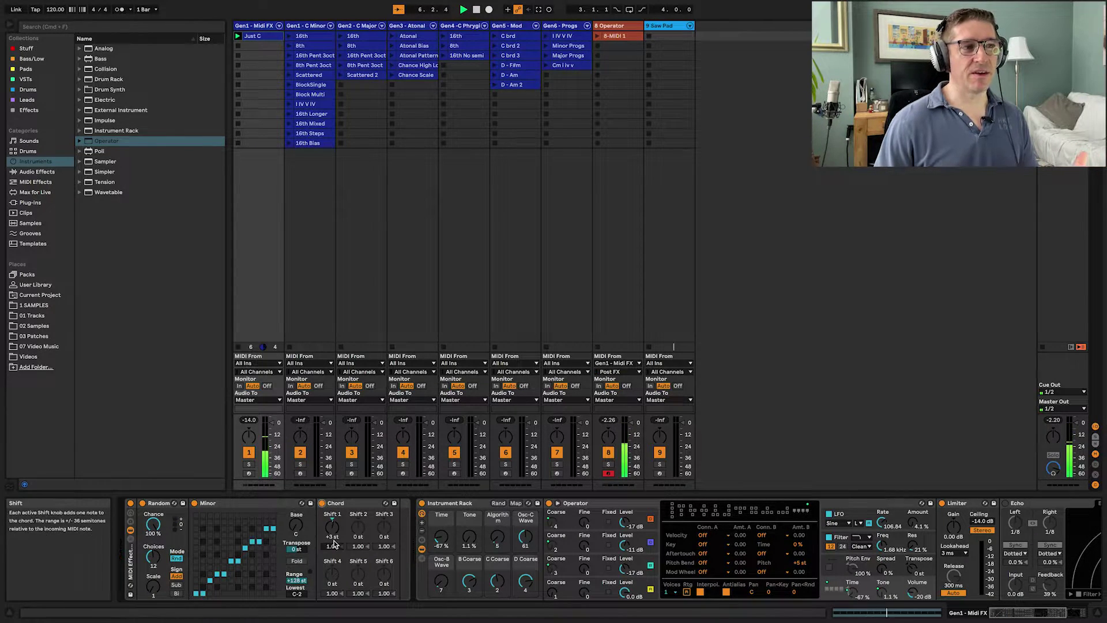
text(7)
key(Return)
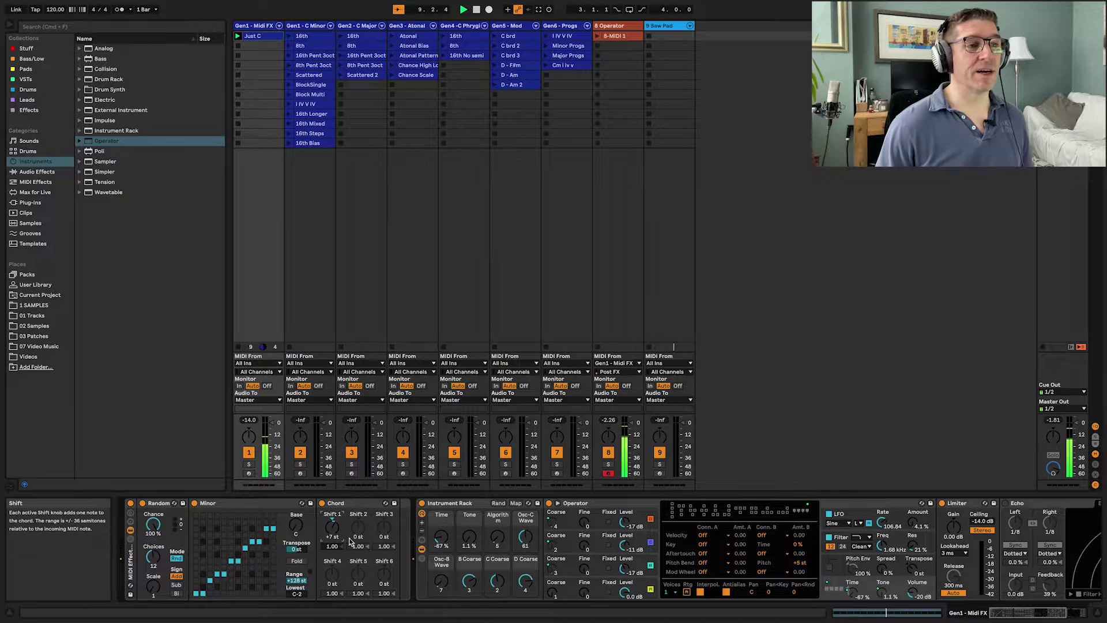
drag(358, 537, 357, 528)
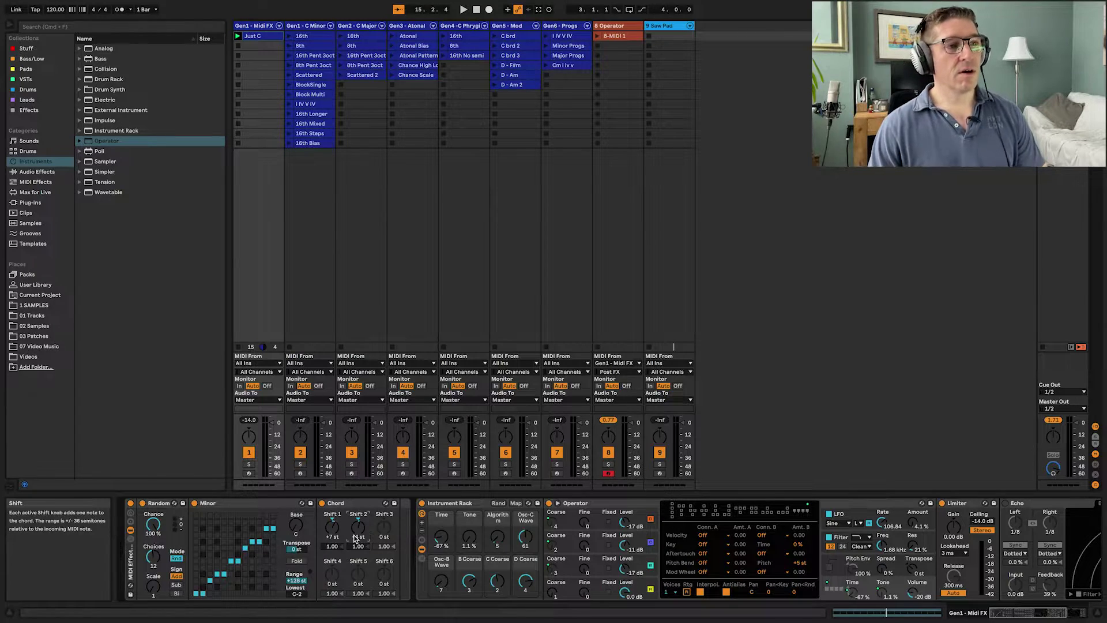
click(598, 46)
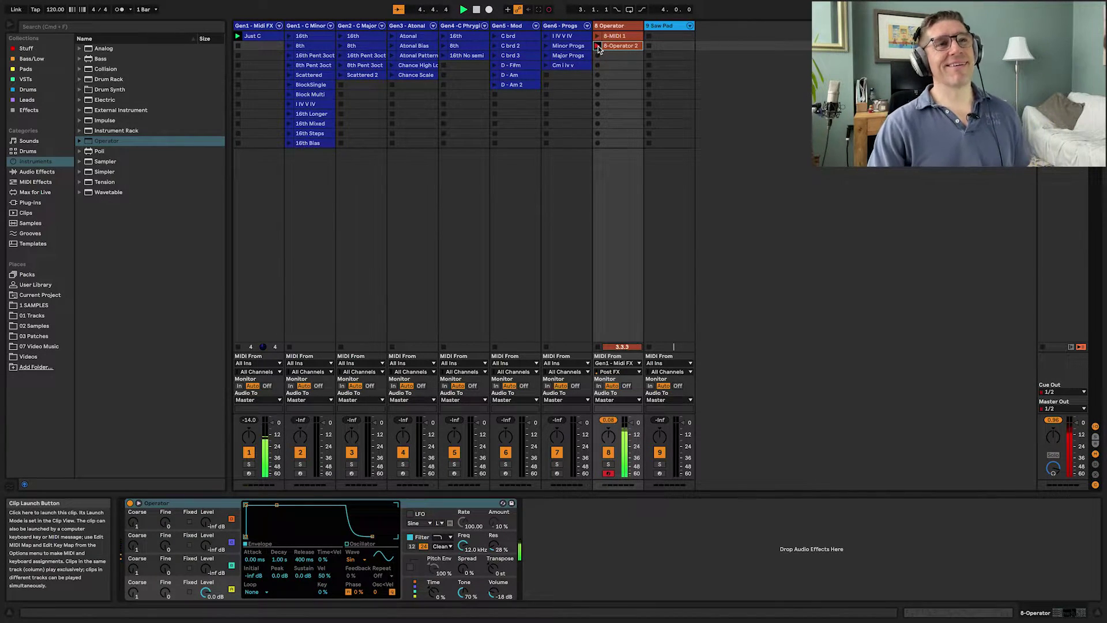
Crop 8-Operator 2 to bar 3–4, launch it, and select Gen1 - C Minor's 16th clip.
double_click(598, 49)
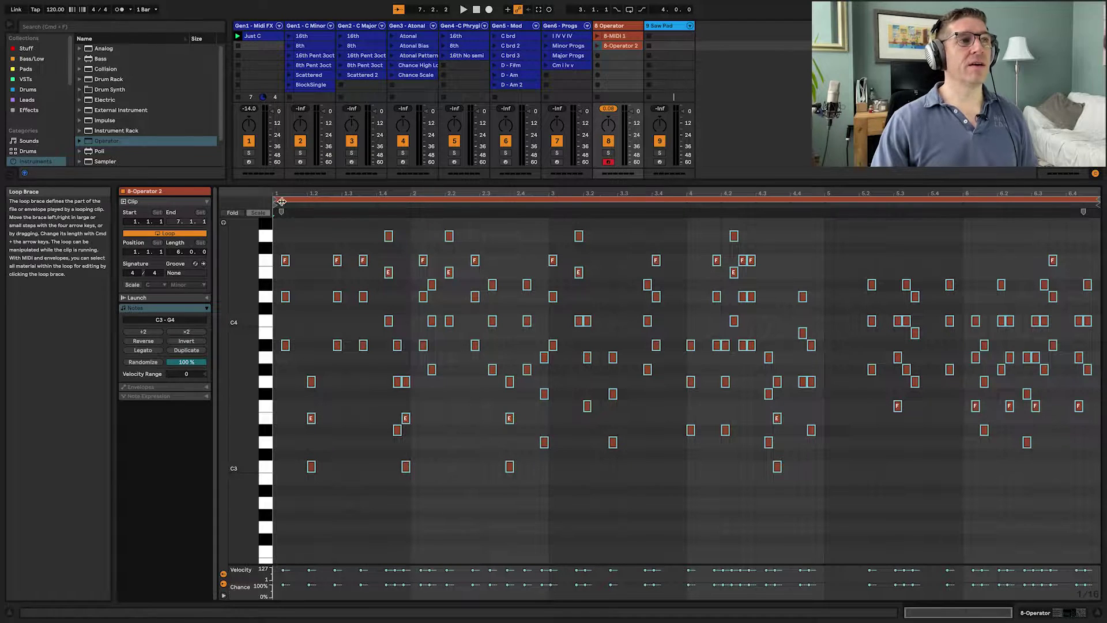
mouse_move(277, 200)
mouse_down()
mouse_move(561, 216)
mouse_move(549, 215)
mouse_up()
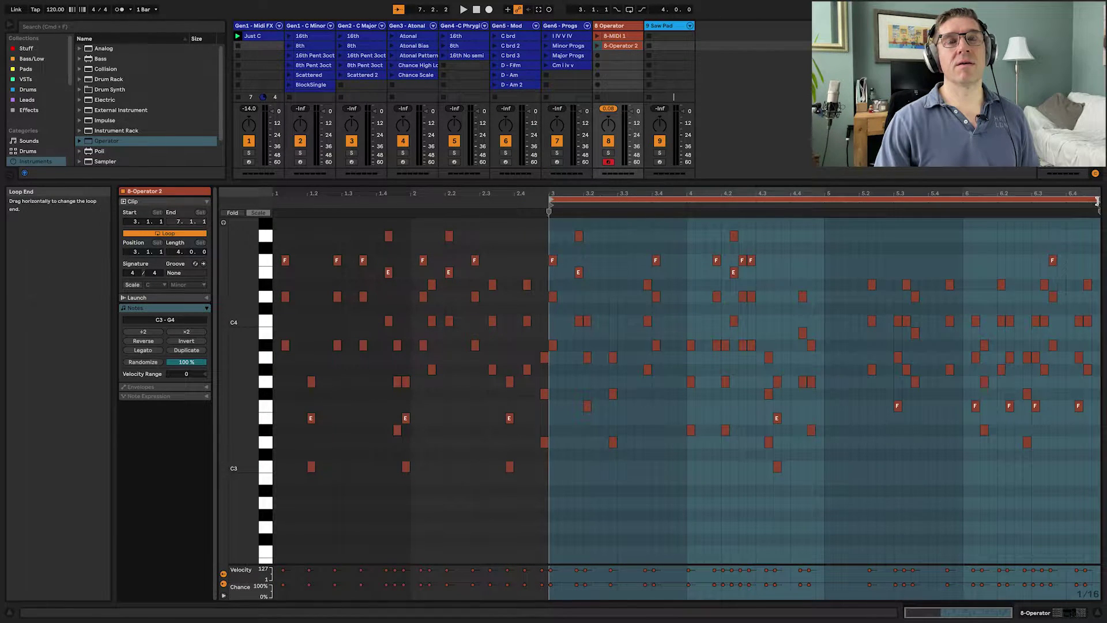
drag(1093, 201, 687, 212)
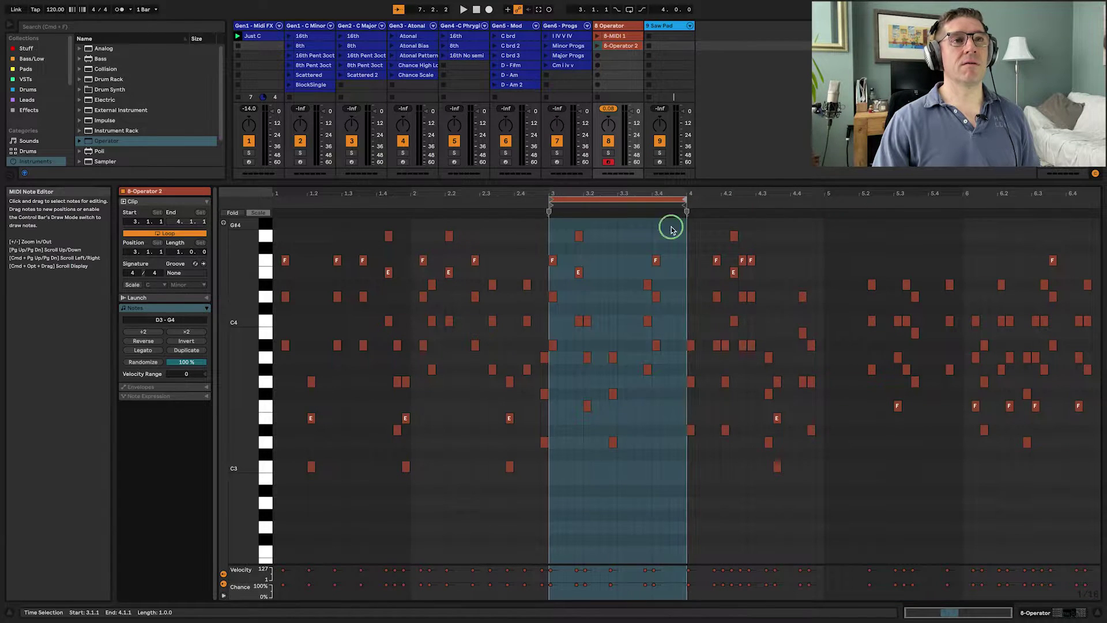
right_click(672, 228)
click(708, 277)
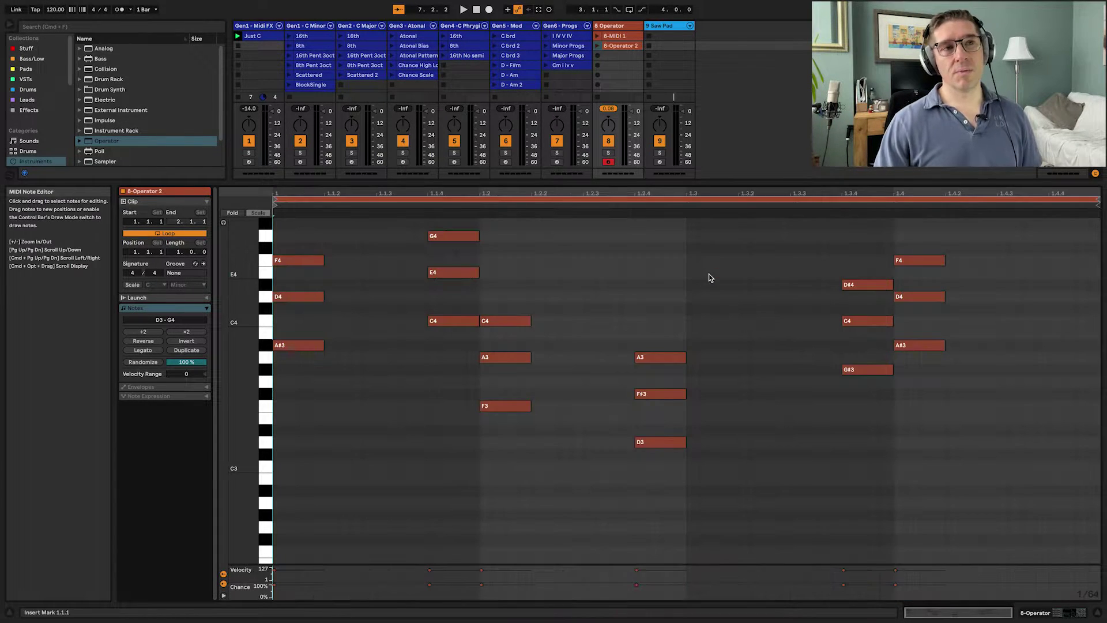
click(598, 45)
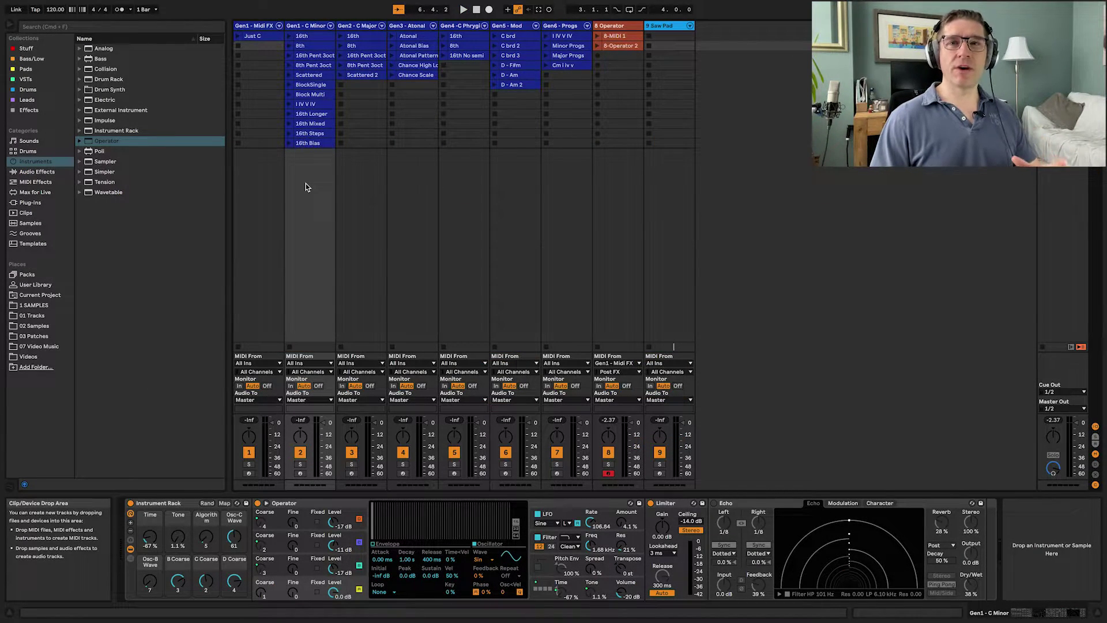
click(315, 38)
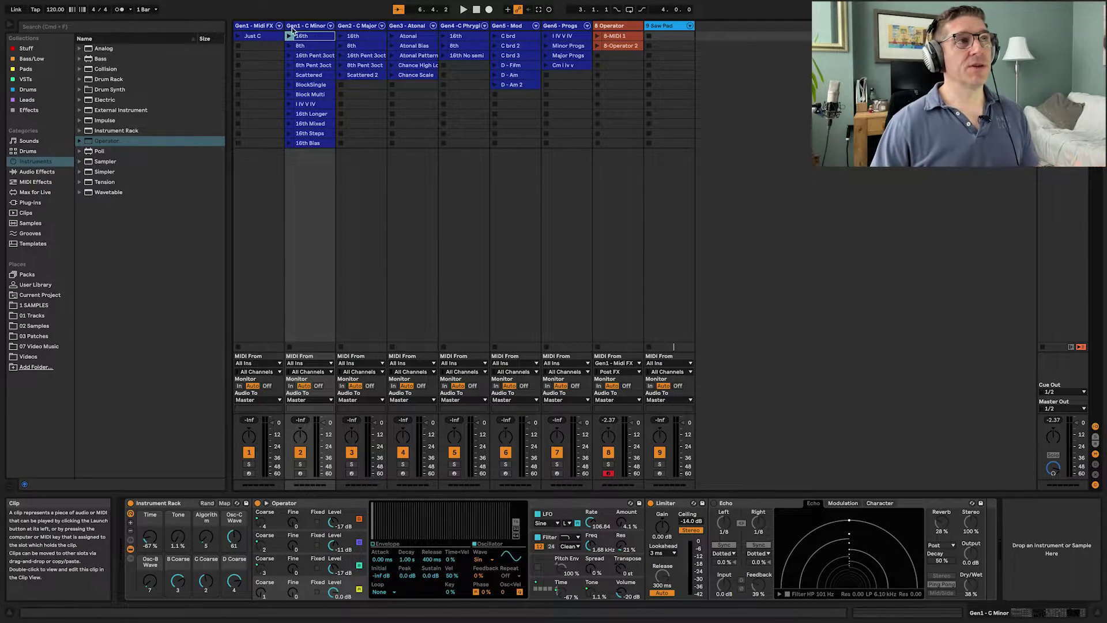
Launch the 16th clip with its notes shown, then view Operator's global settings and Voices list.
key(super+alt+e)
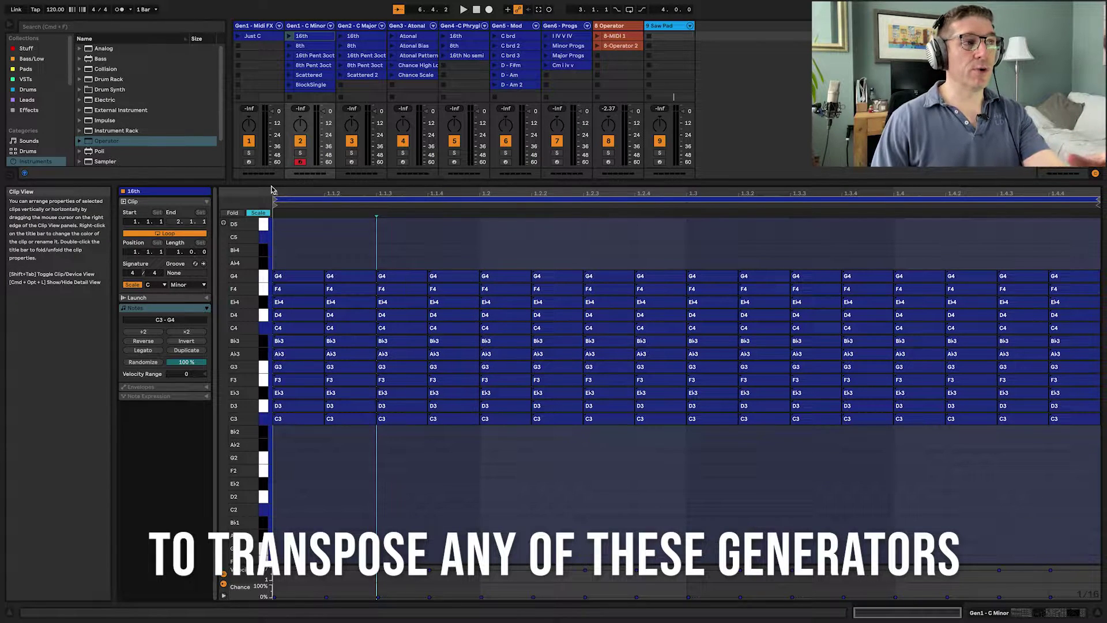
key(Return)
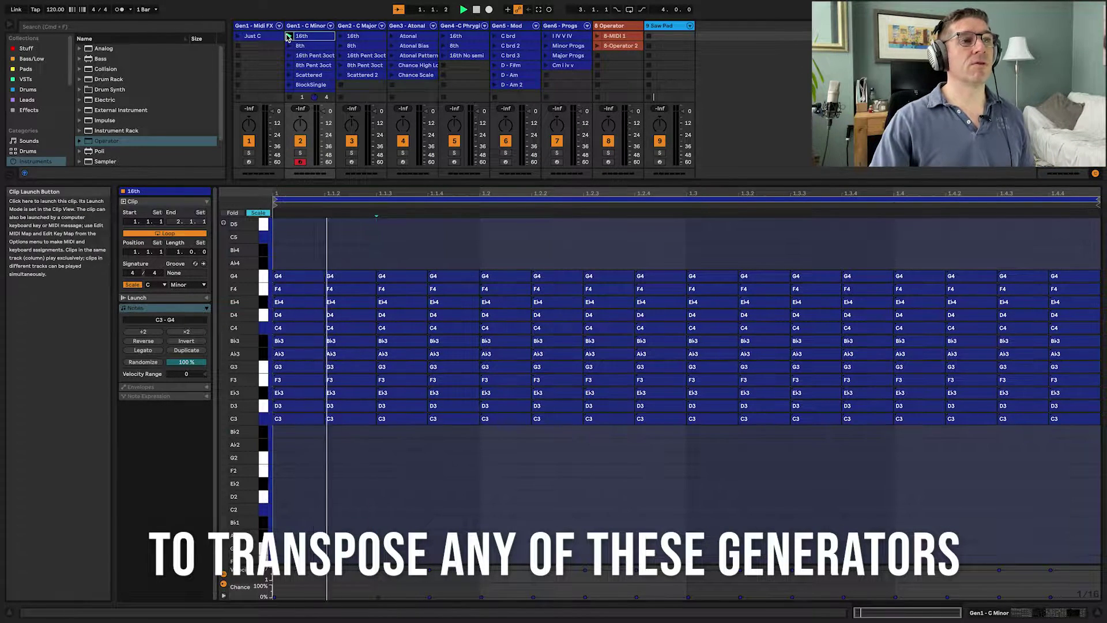
click(404, 276)
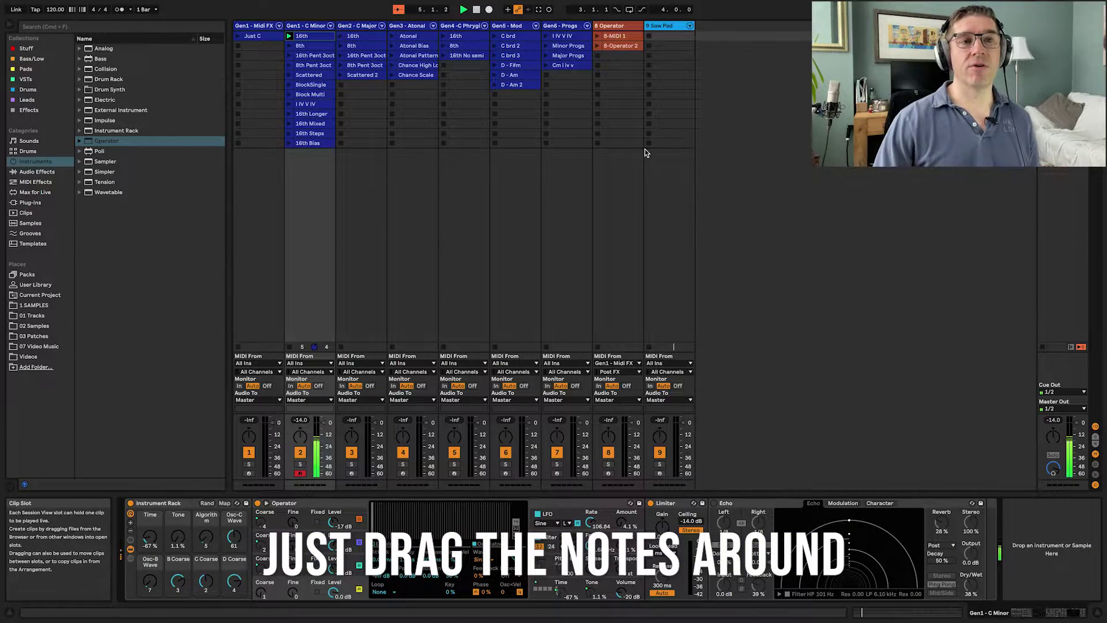
click(629, 596)
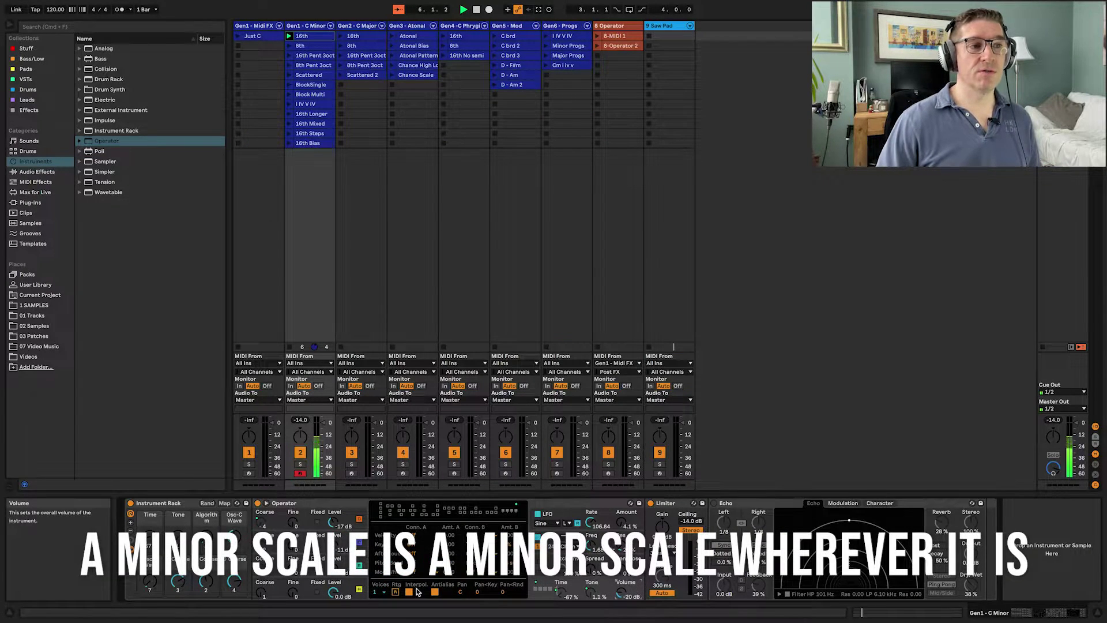
click(383, 594)
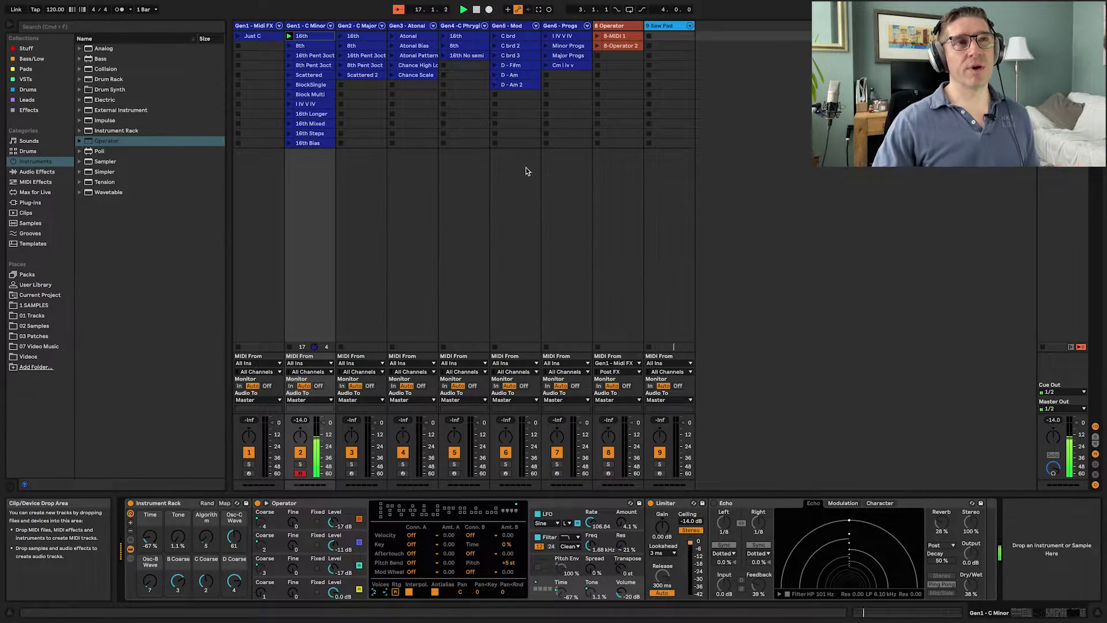
Arm the Operator track and take its MIDI input from Gen1 - C Minor.
click(608, 473)
click(617, 363)
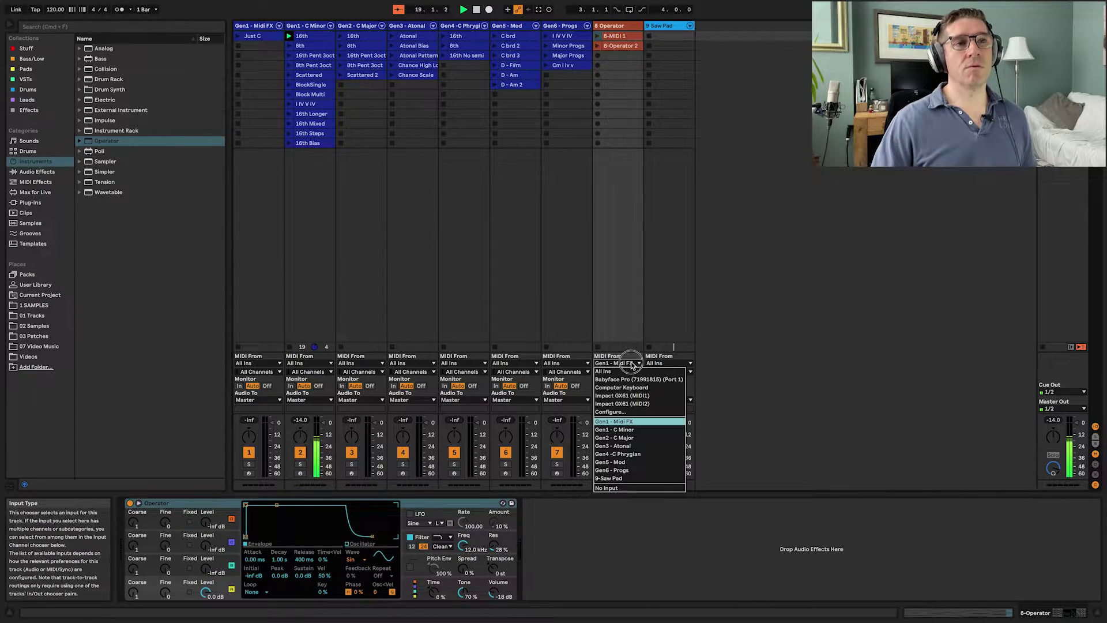
click(642, 434)
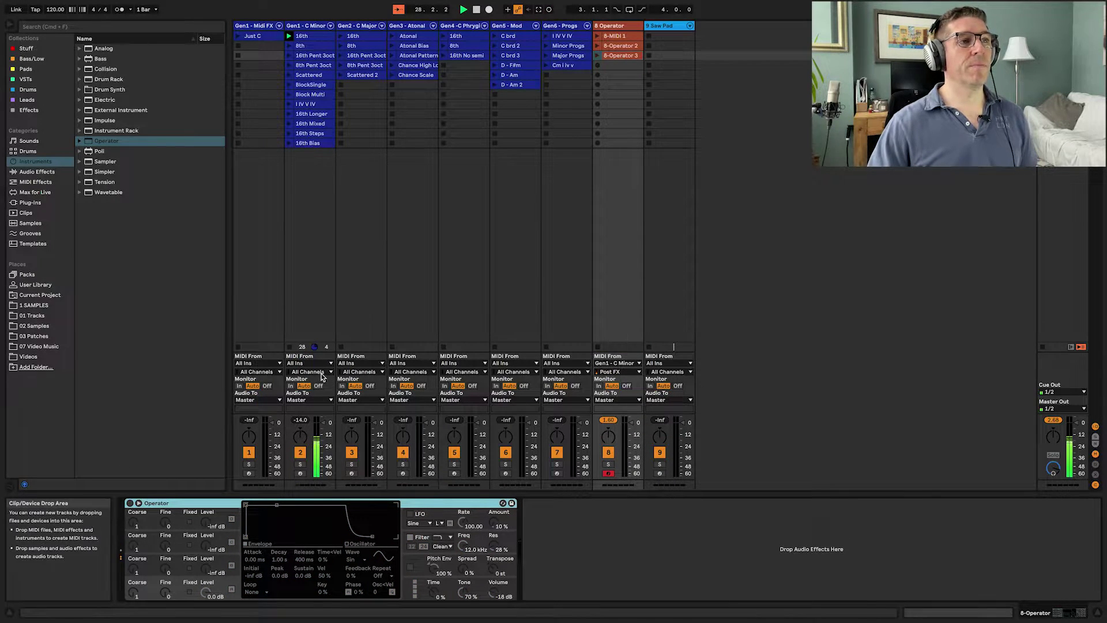
Stop Gen1 - C Minor and play back the recorded 8-Operator 3 clip.
click(290, 347)
key(shift+Tab)
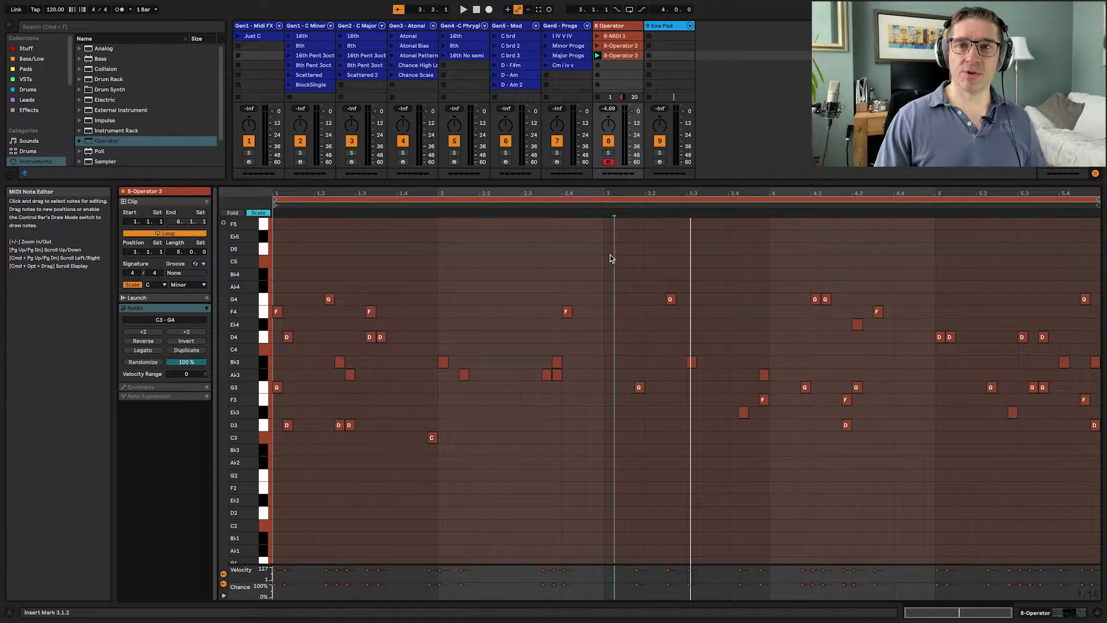
click(766, 206)
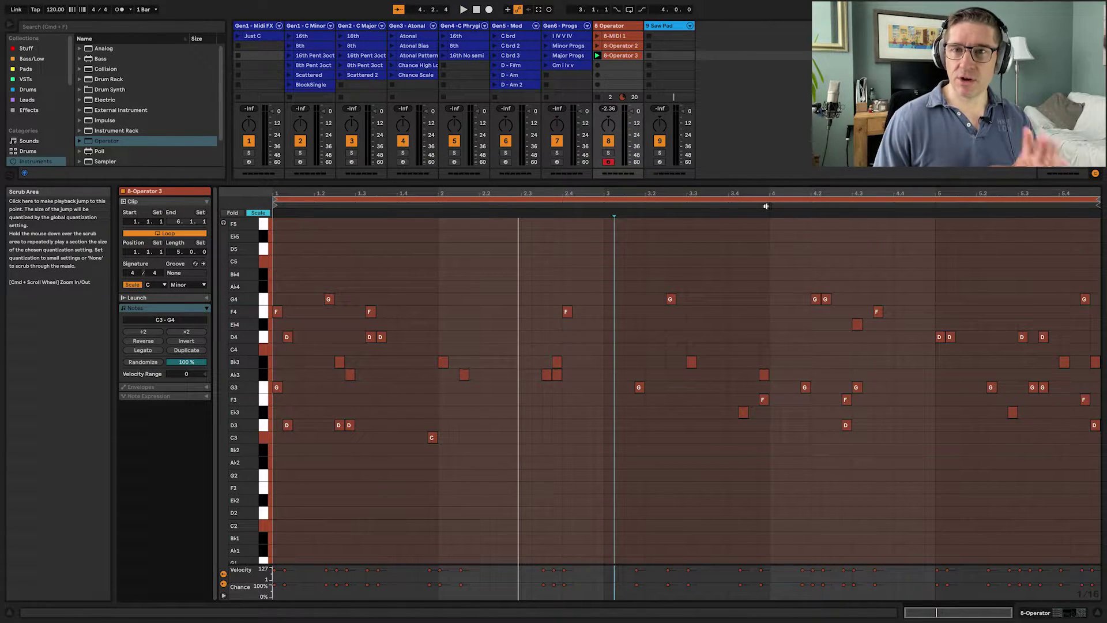
Restart playback, launch 16th Pent 3oct, 8th Pent 3oct, then Scattered, and show the device chain.
click(476, 10)
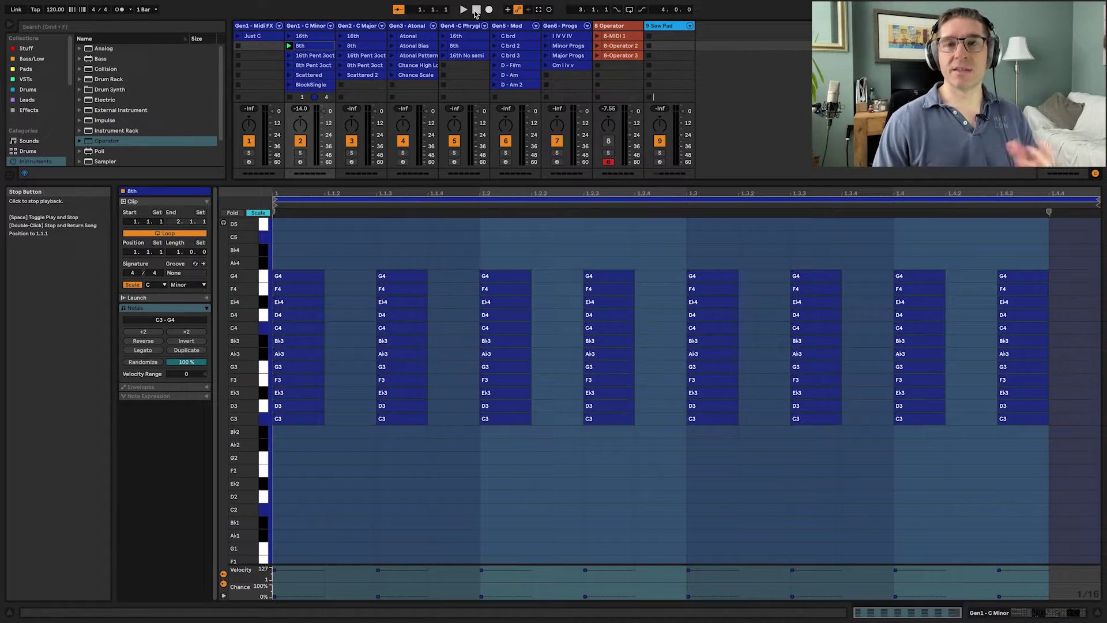
key(space)
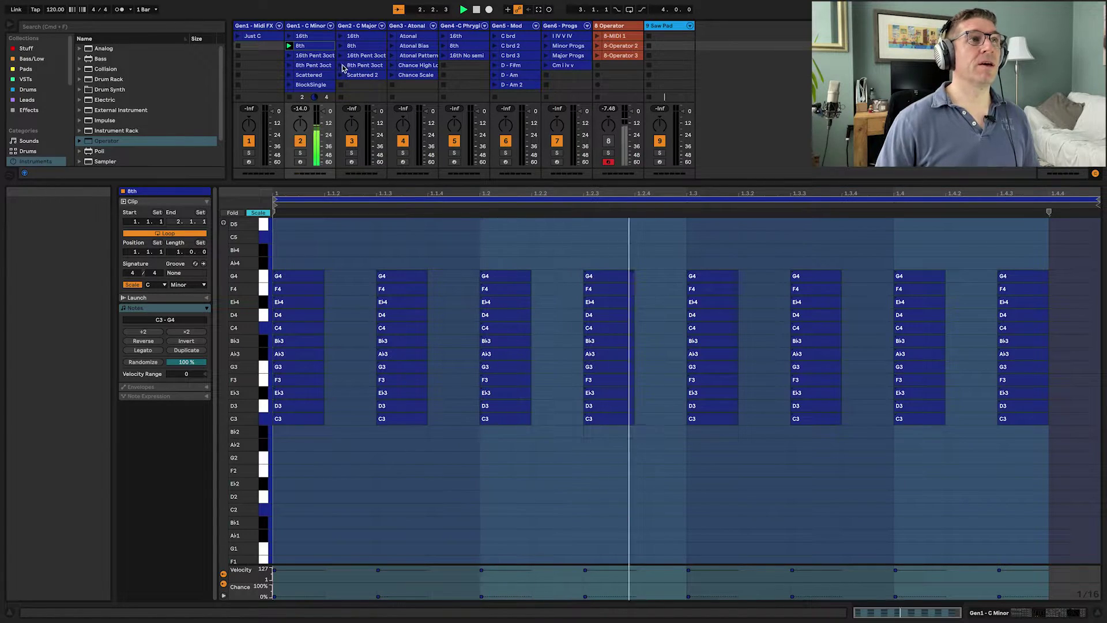
click(288, 56)
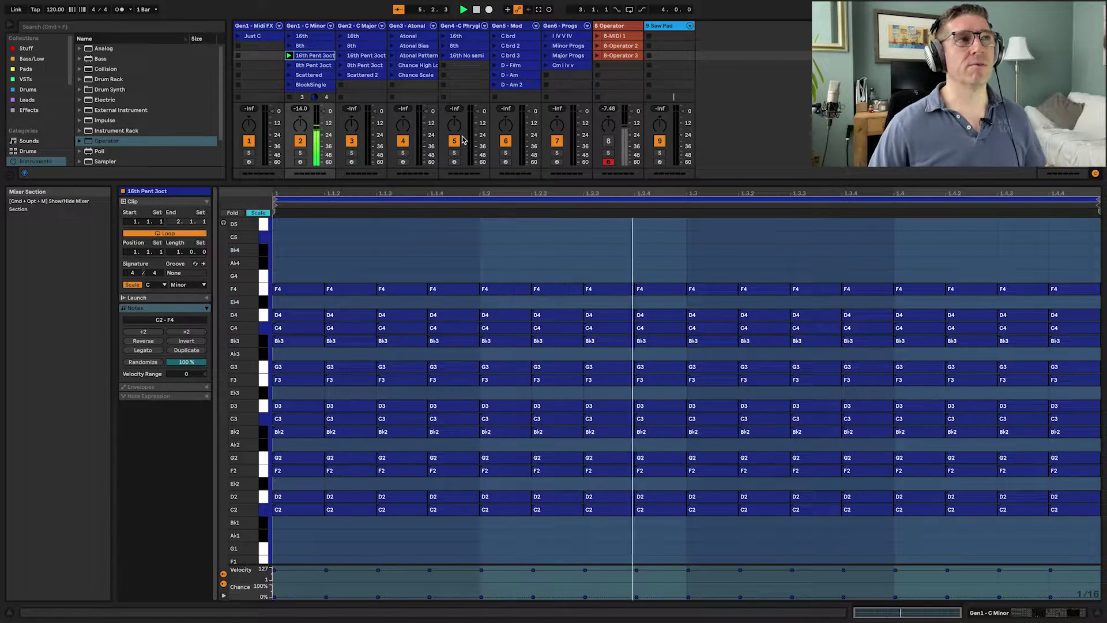
click(290, 65)
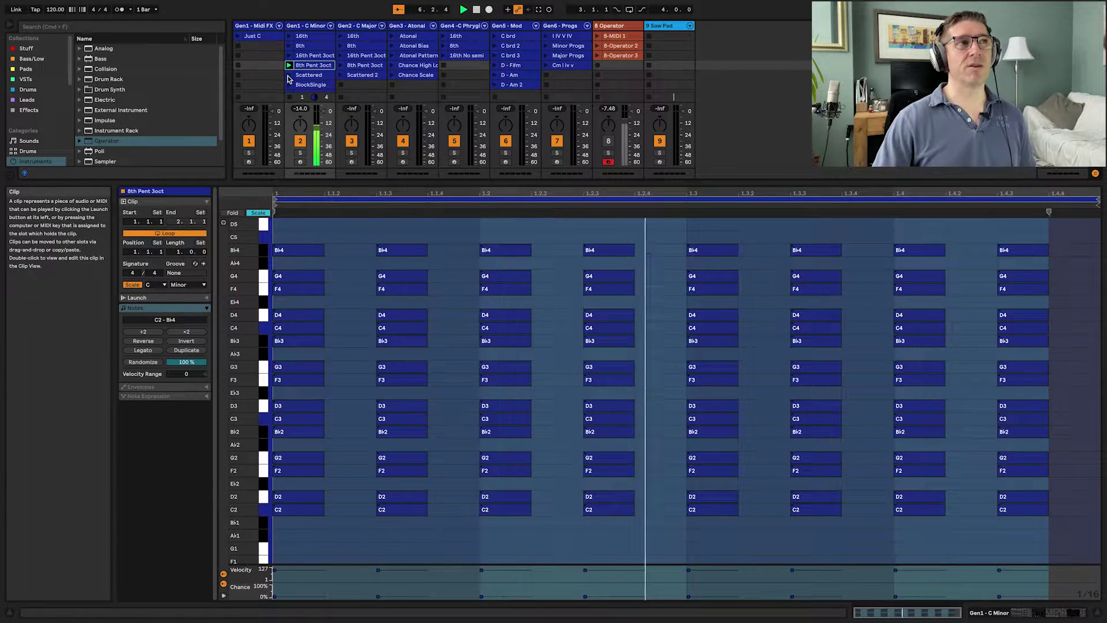
click(290, 75)
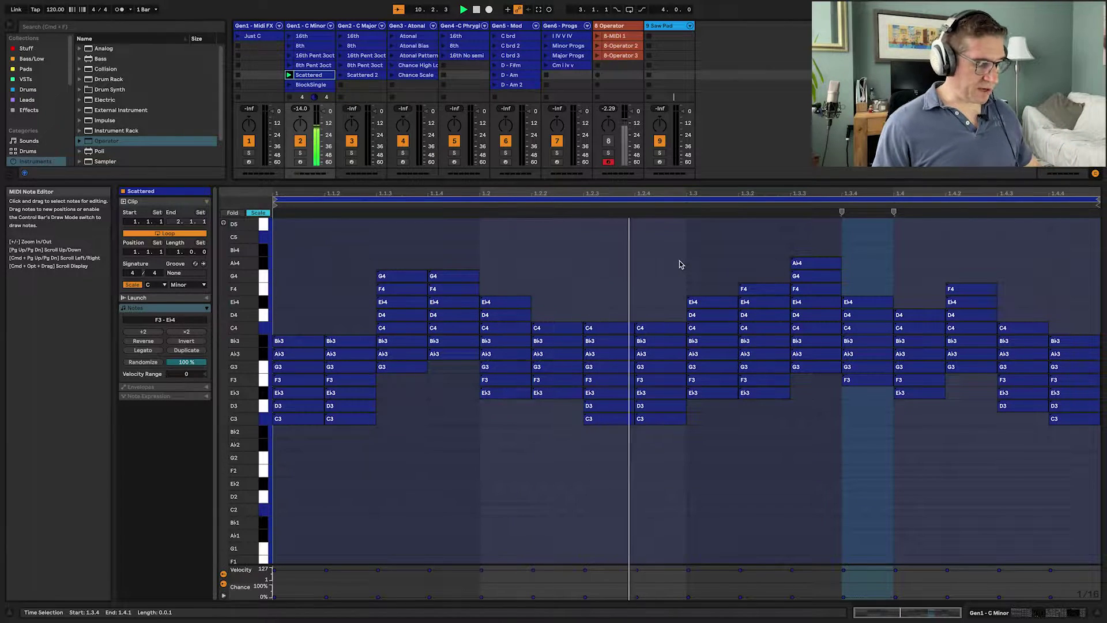
key(shift+Tab)
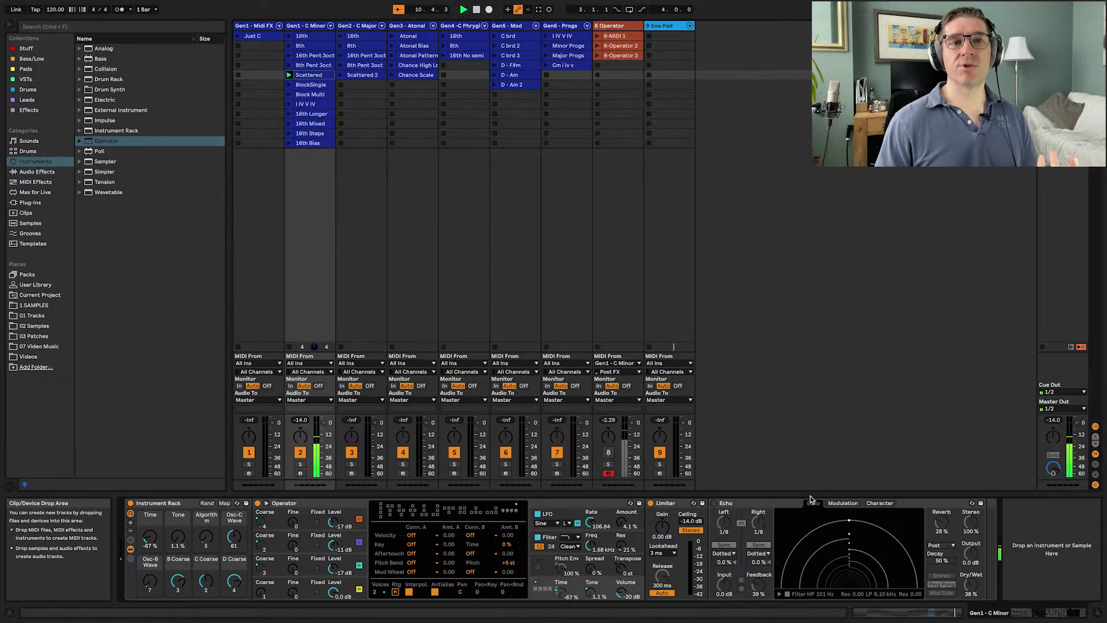
Turn on the Echo effect in Gen1's chain, then open the BlockSingle clip's notes.
click(714, 502)
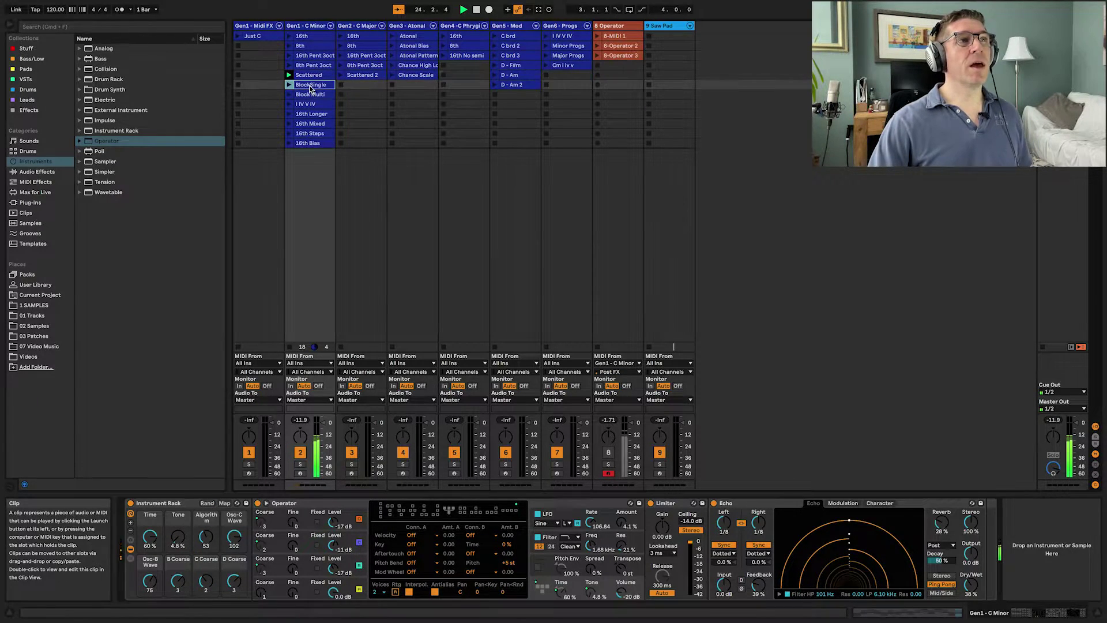
double_click(315, 86)
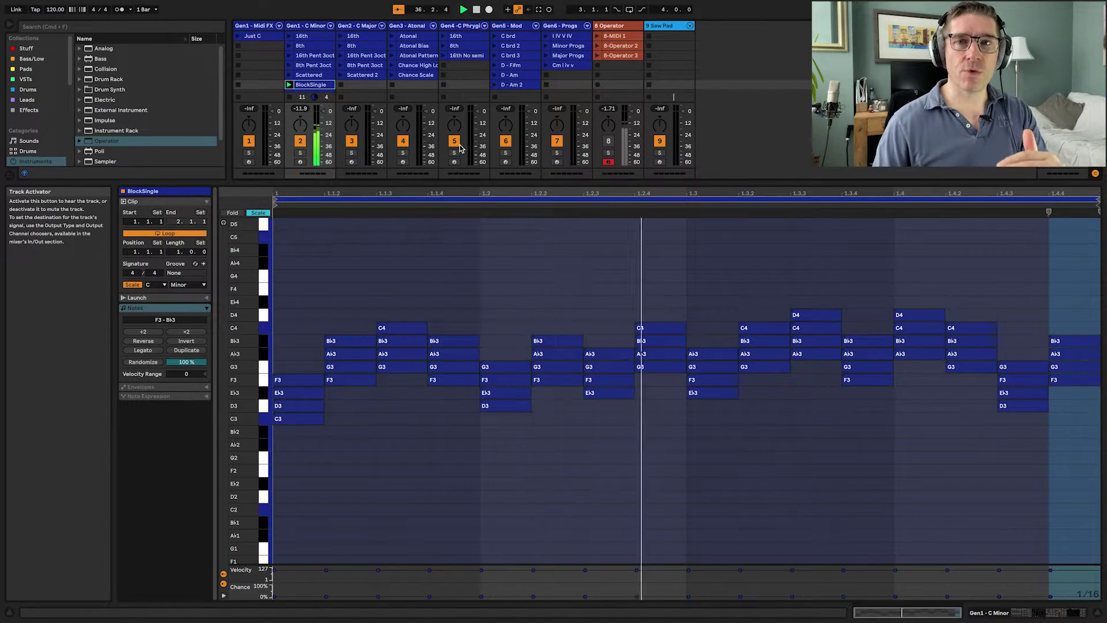
Launch Gen1's Block Multi clip and record it into an empty Operator track slot.
scroll(290, 53, down, 3)
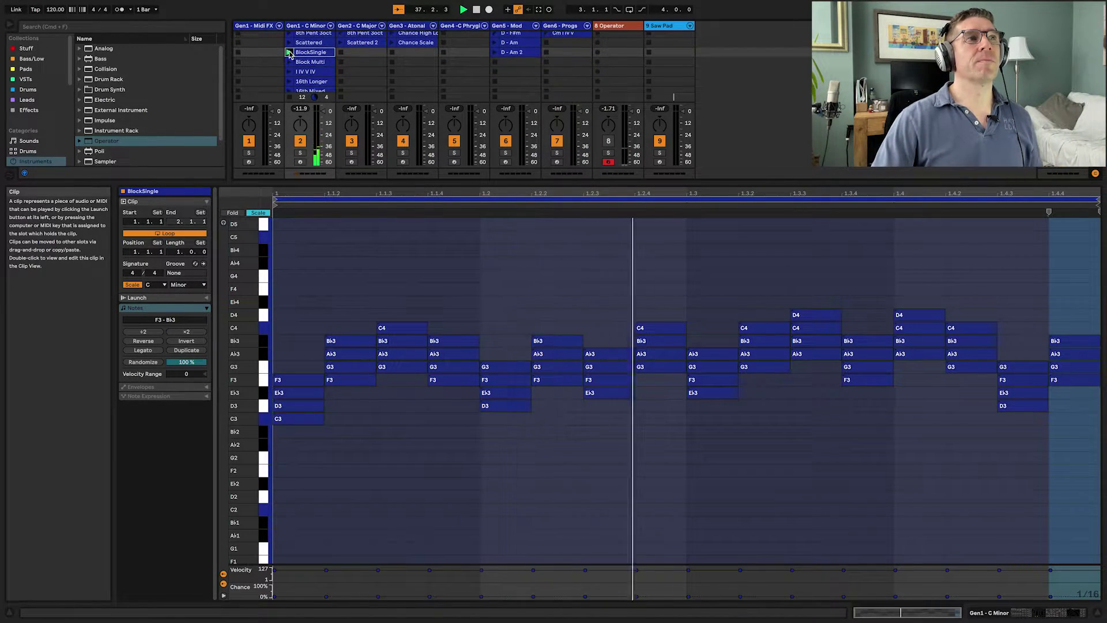
click(289, 62)
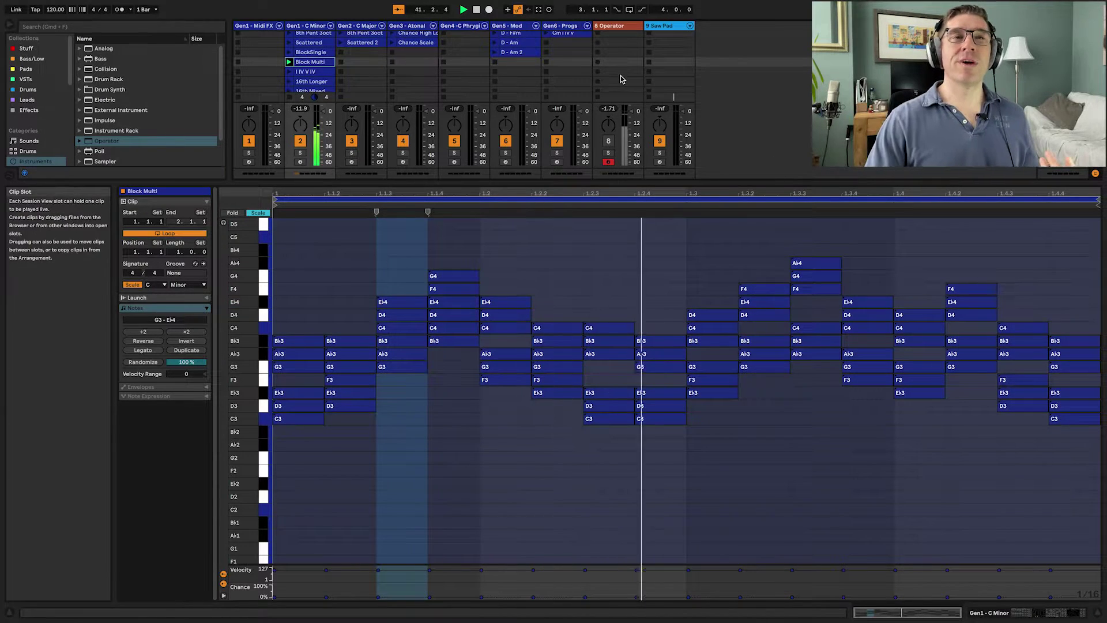
scroll(620, 75, up, 3)
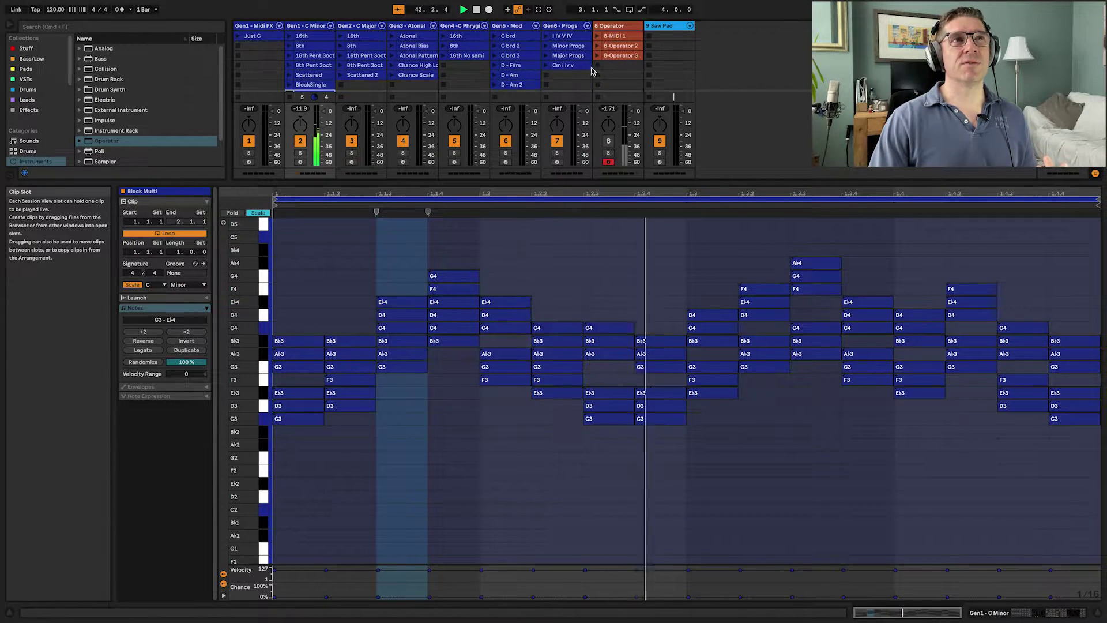
click(598, 67)
click(598, 68)
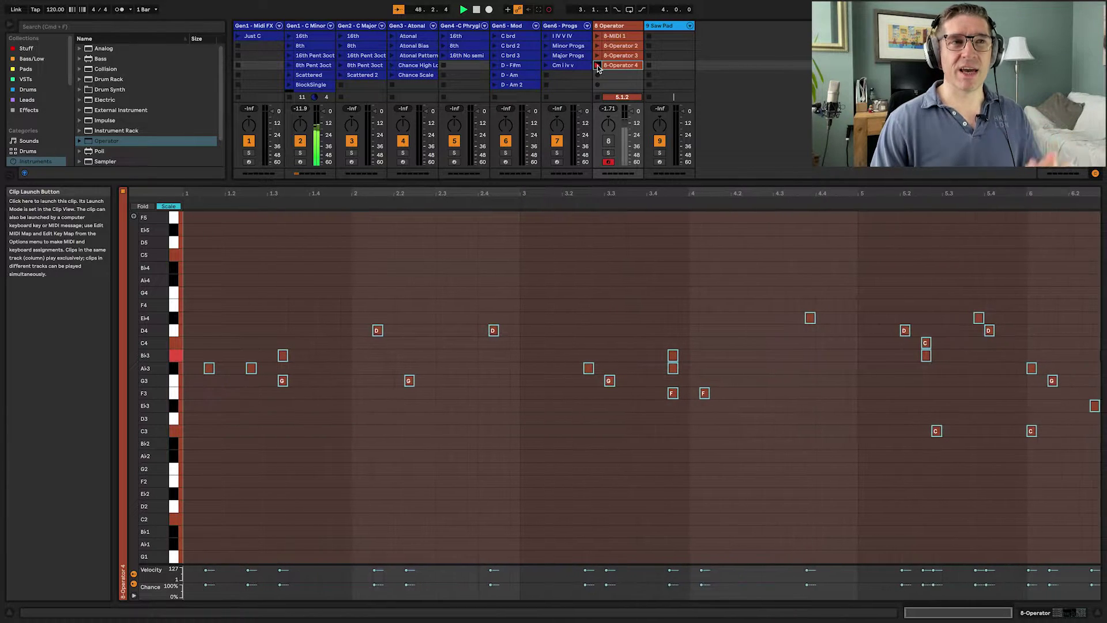
End the 8-Operator 4 recording so it loops, then launch Gen1's I V IV clip.
click(598, 66)
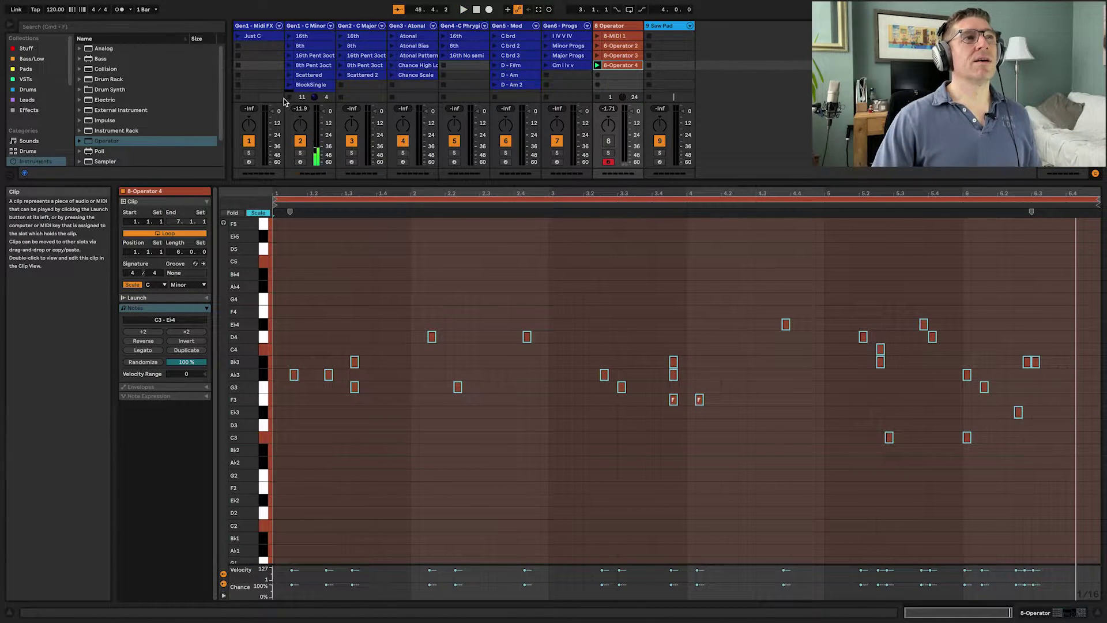
scroll(300, 79, down, 2)
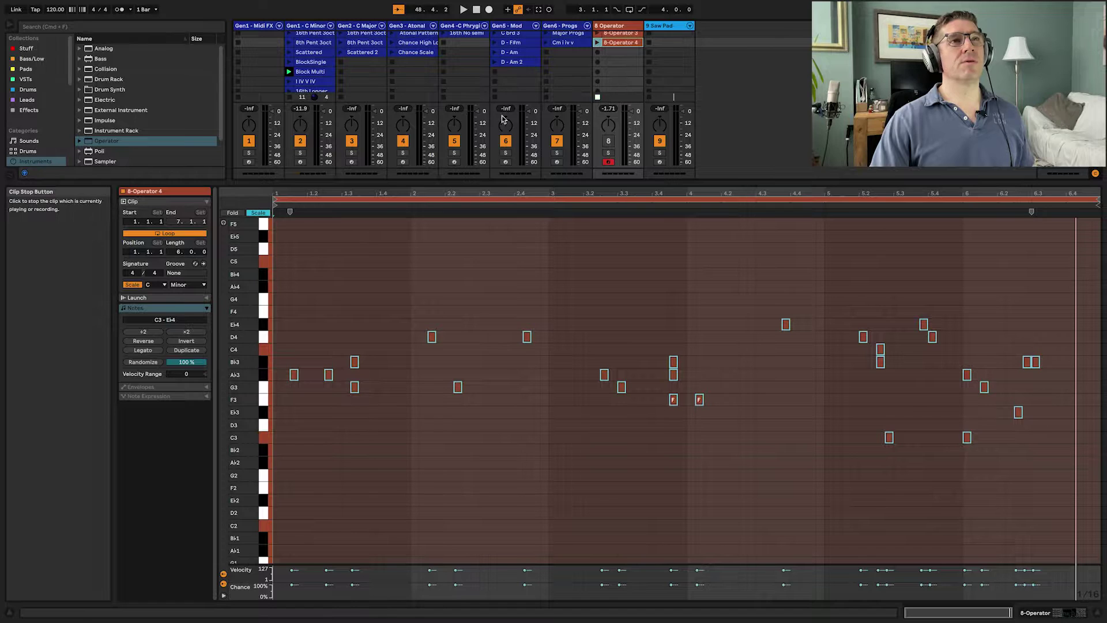
click(291, 82)
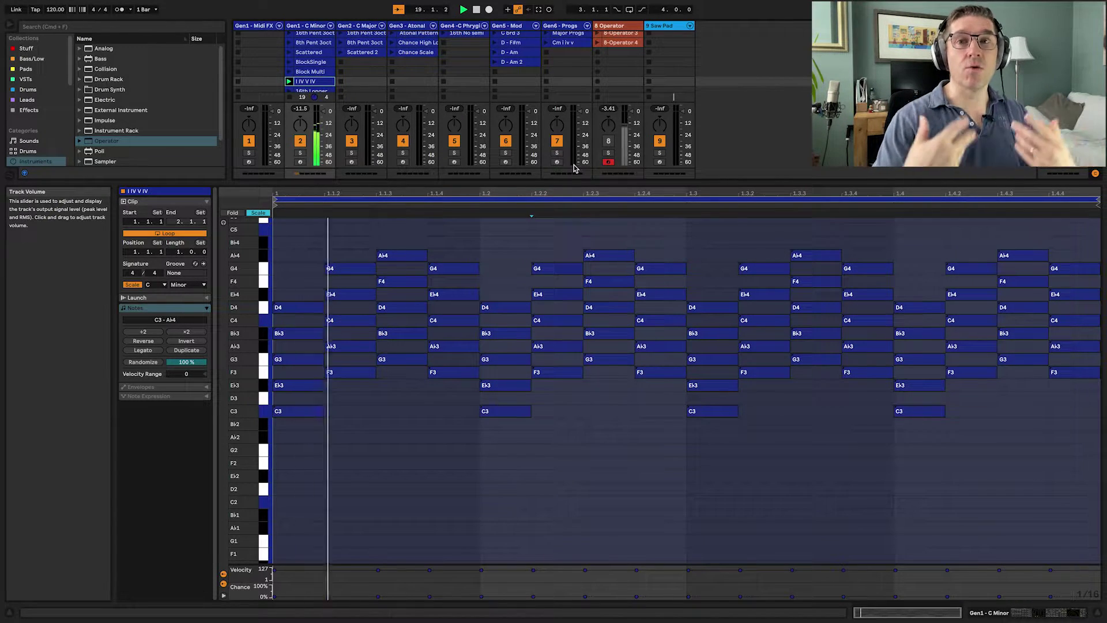
scroll(291, 75, down, 2)
Launch Gen1's 16th Longer, 16th Steps and 16th Bias clips in turn, then view Gen2's 16th clip.
click(290, 72)
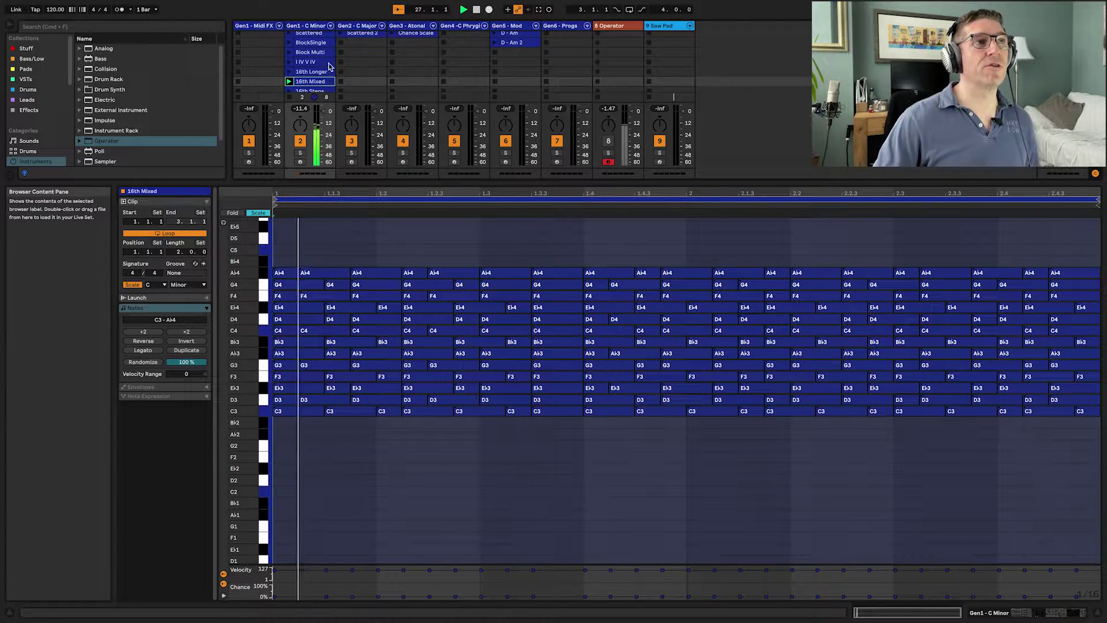
scroll(290, 81, down, 2)
click(289, 78)
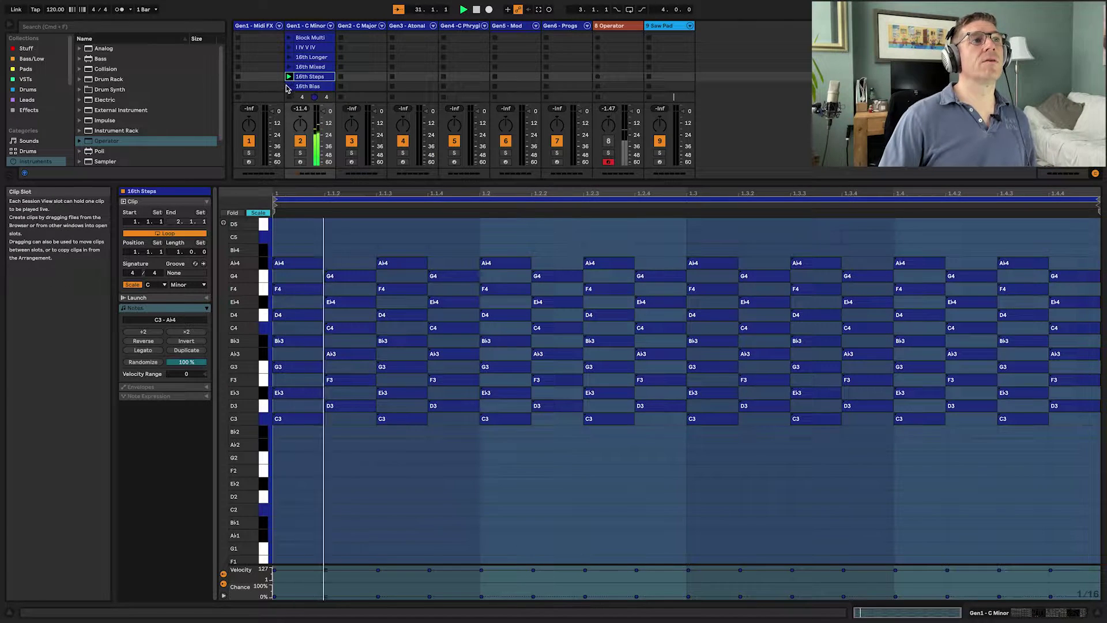
click(289, 87)
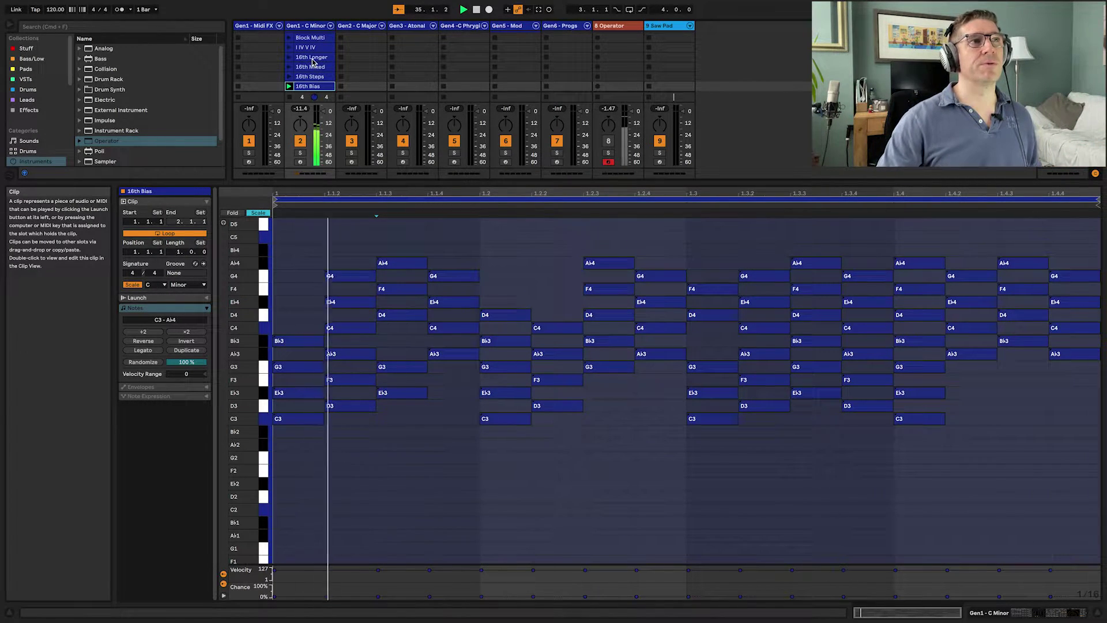
scroll(312, 61, up, 5)
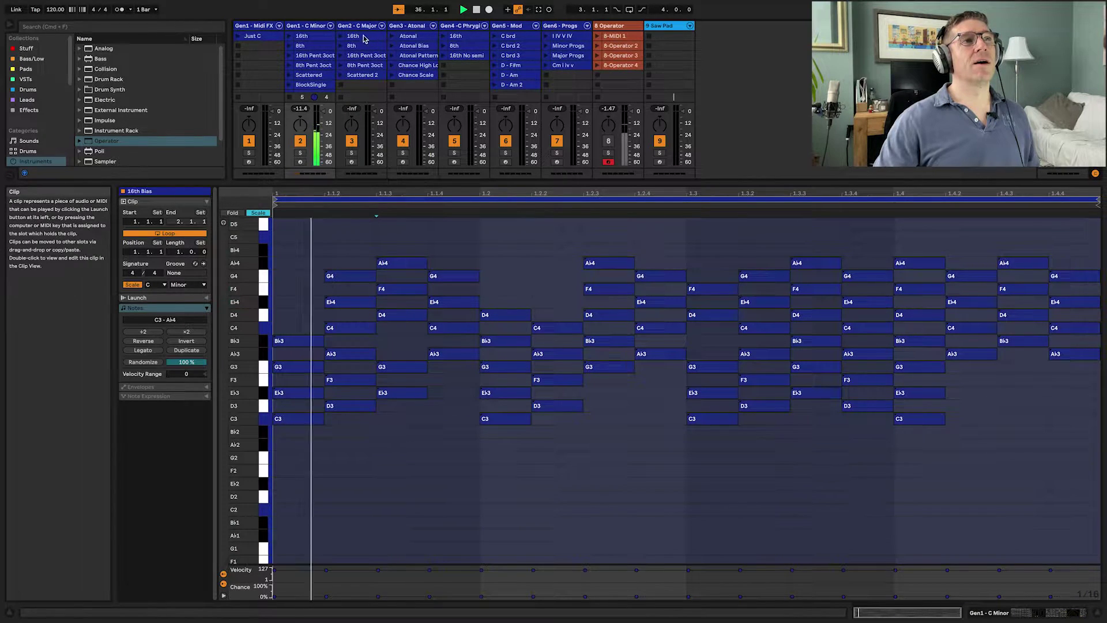
click(363, 37)
Launch Gen2's 16th clip and switch on the Echo effect in Gen2's device chain.
click(380, 48)
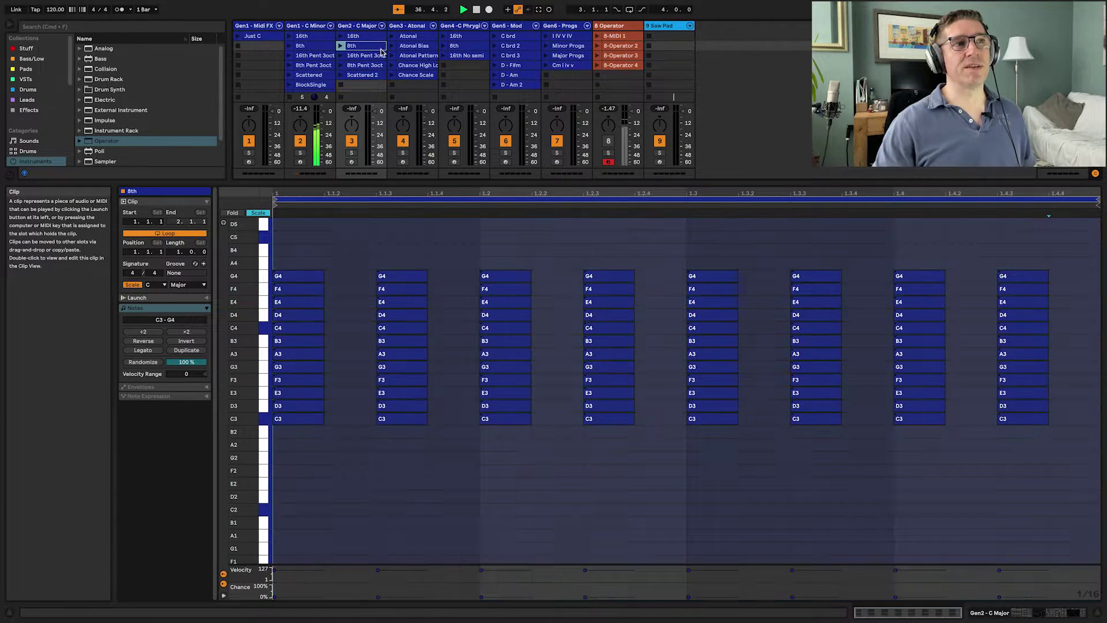
click(341, 36)
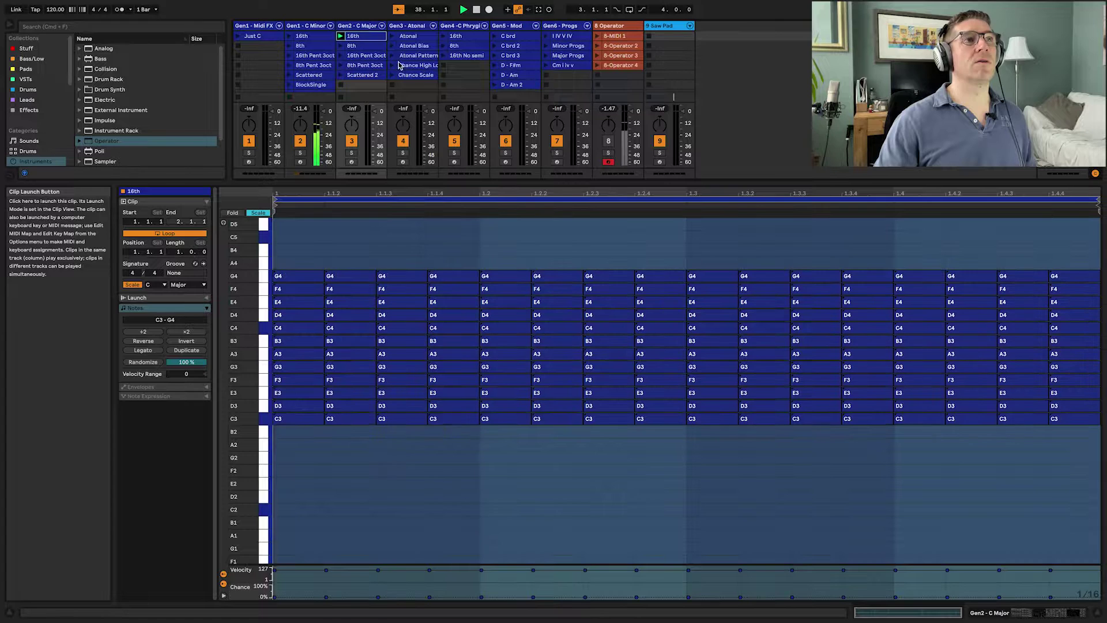
key(shift+Tab)
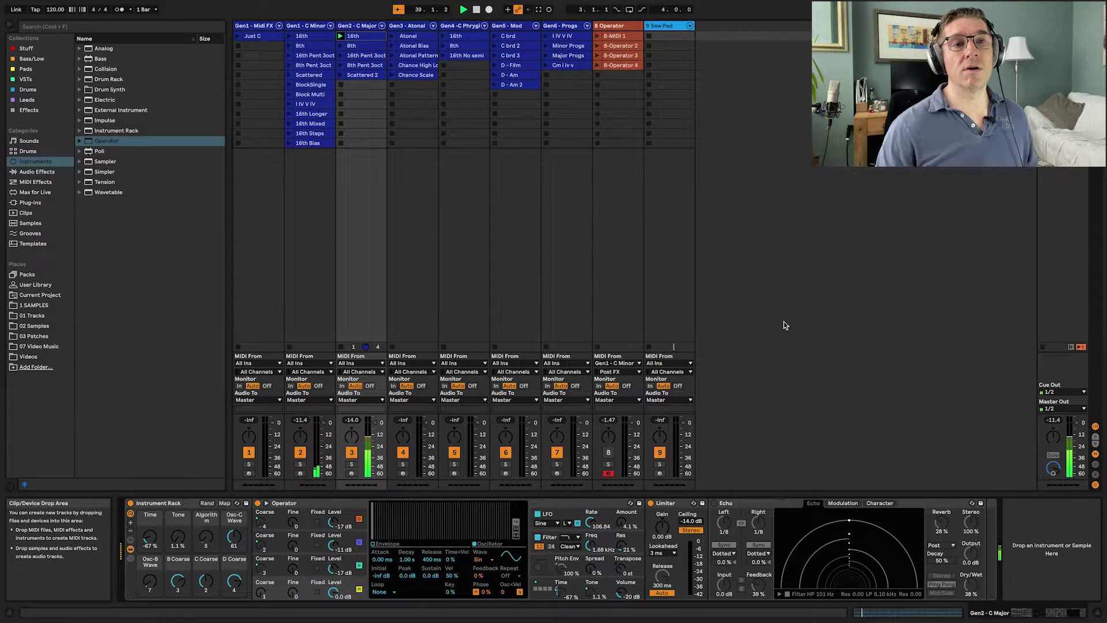
click(716, 503)
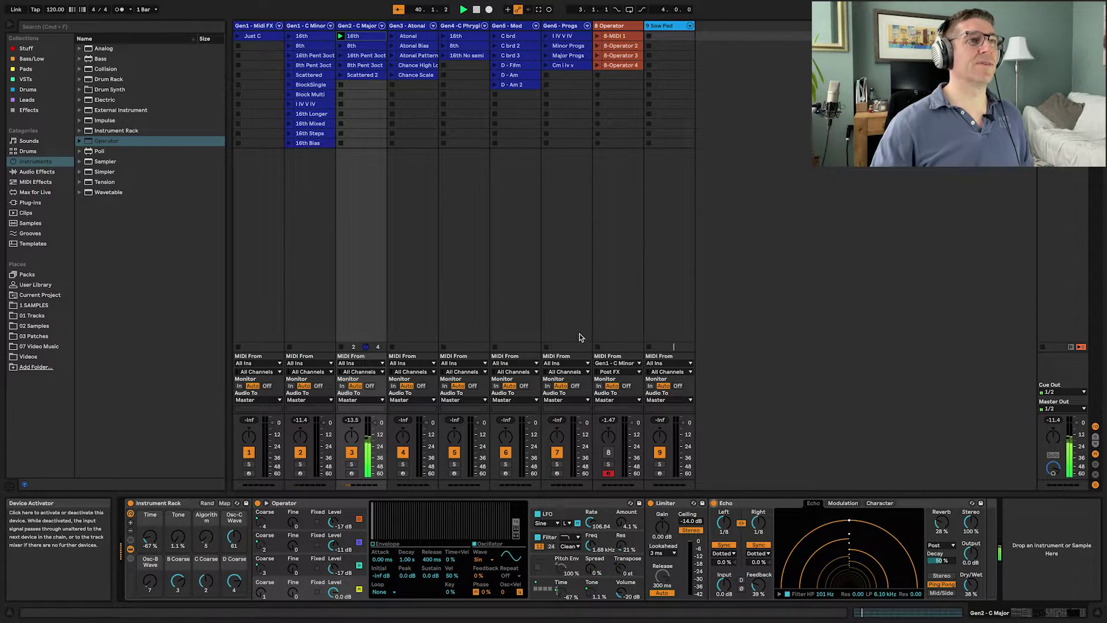
Play Gen2's 8th and Scattered 2 clips, then move to Gen3's Atonal clip.
click(340, 45)
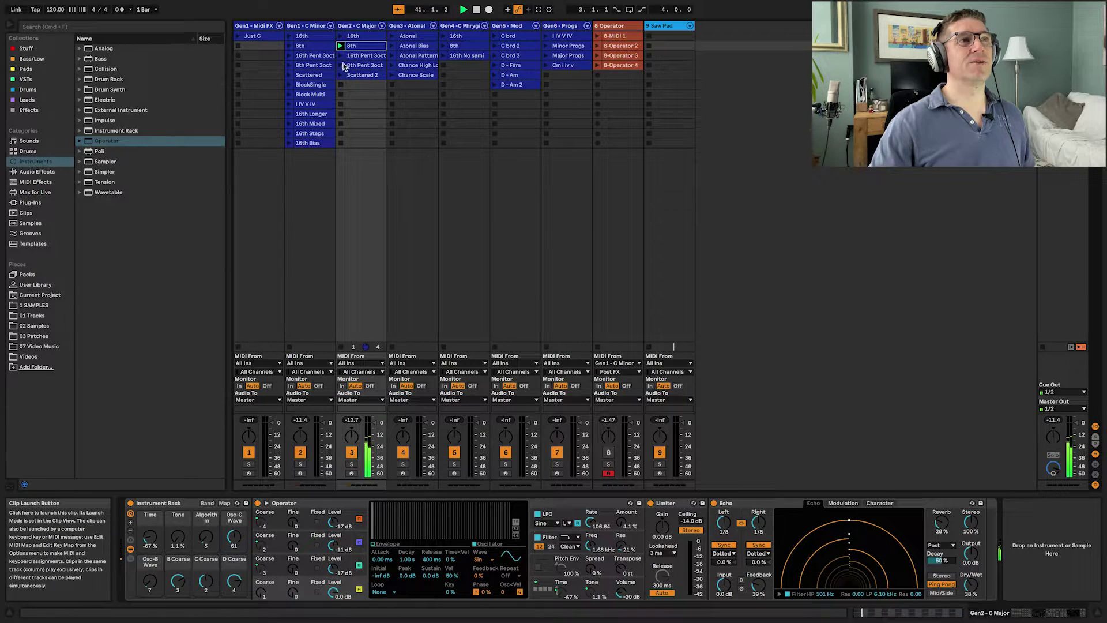
click(341, 75)
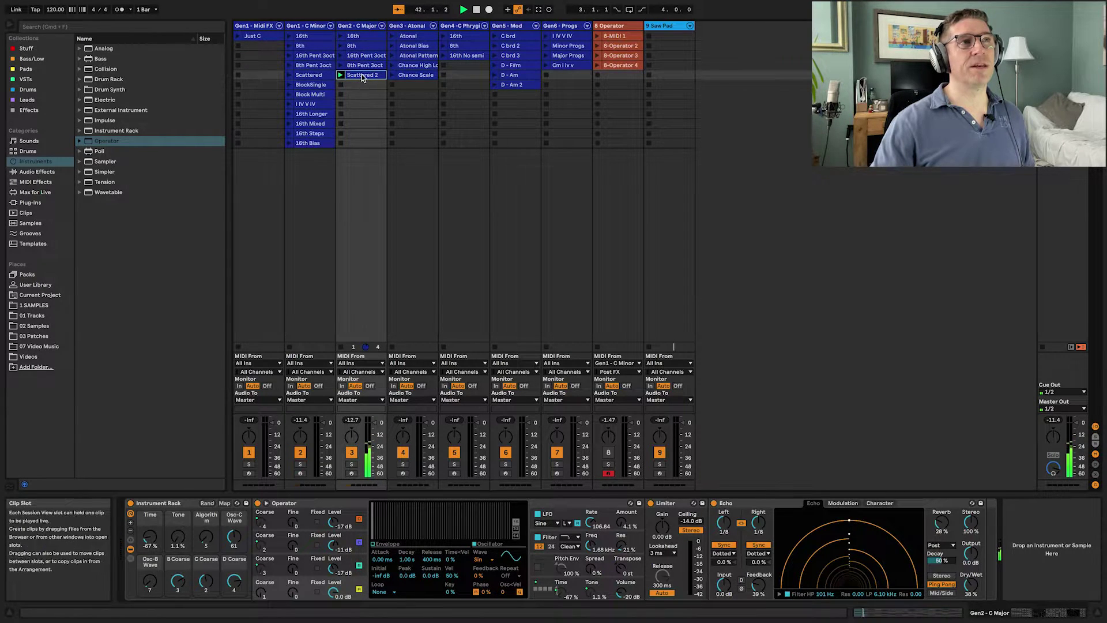
double_click(361, 75)
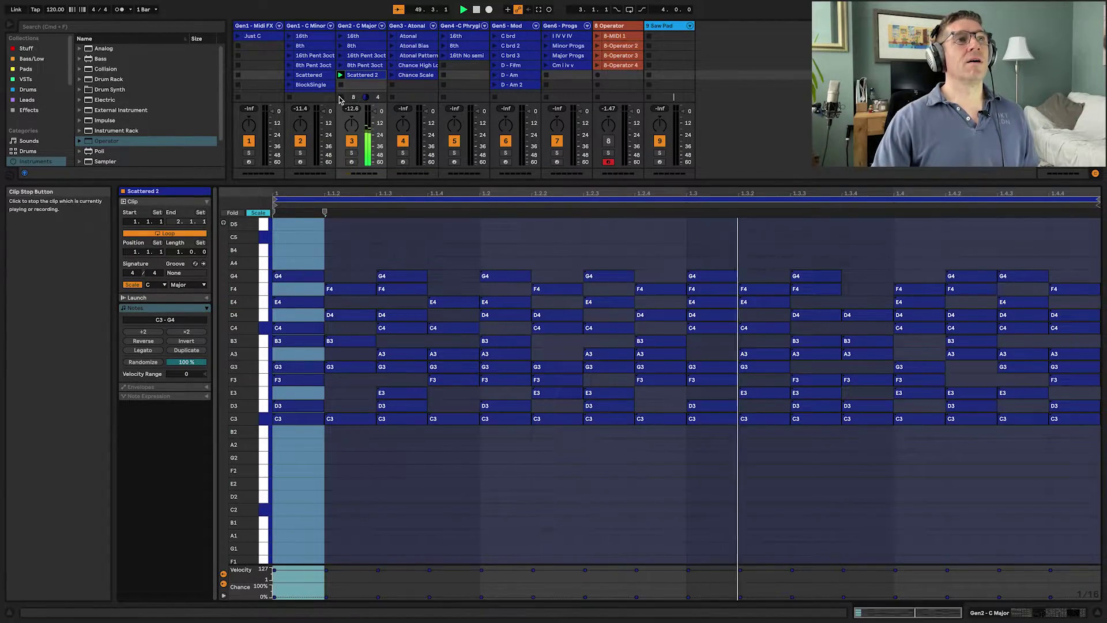
key(Right)
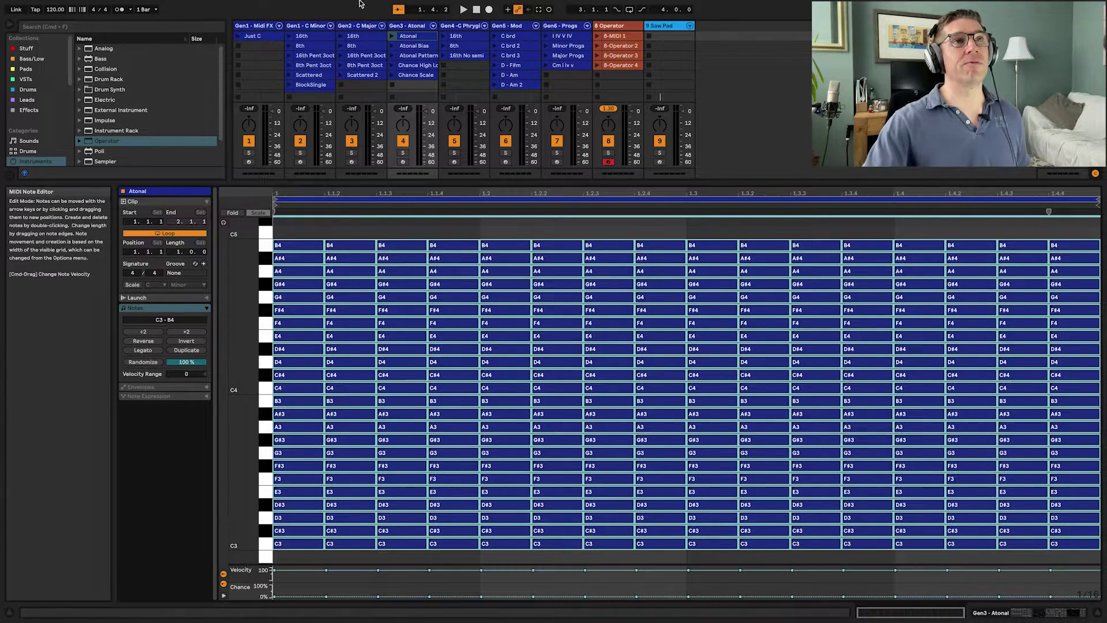
Play the Atonal clip and record it into a new looping clip on the Operator track.
click(608, 141)
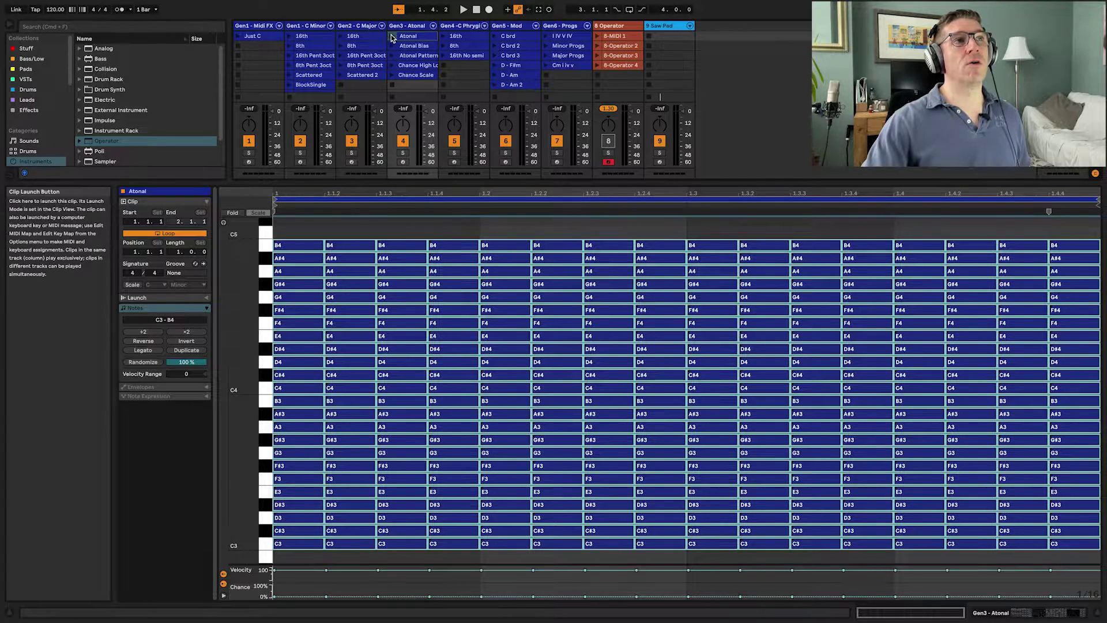
key(Return)
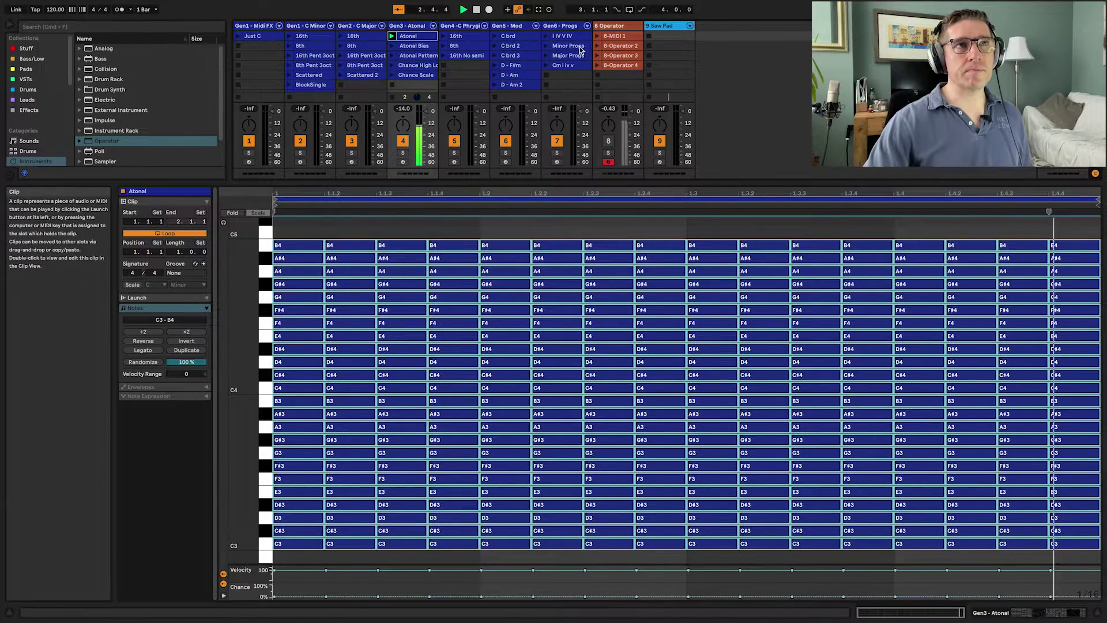
click(598, 78)
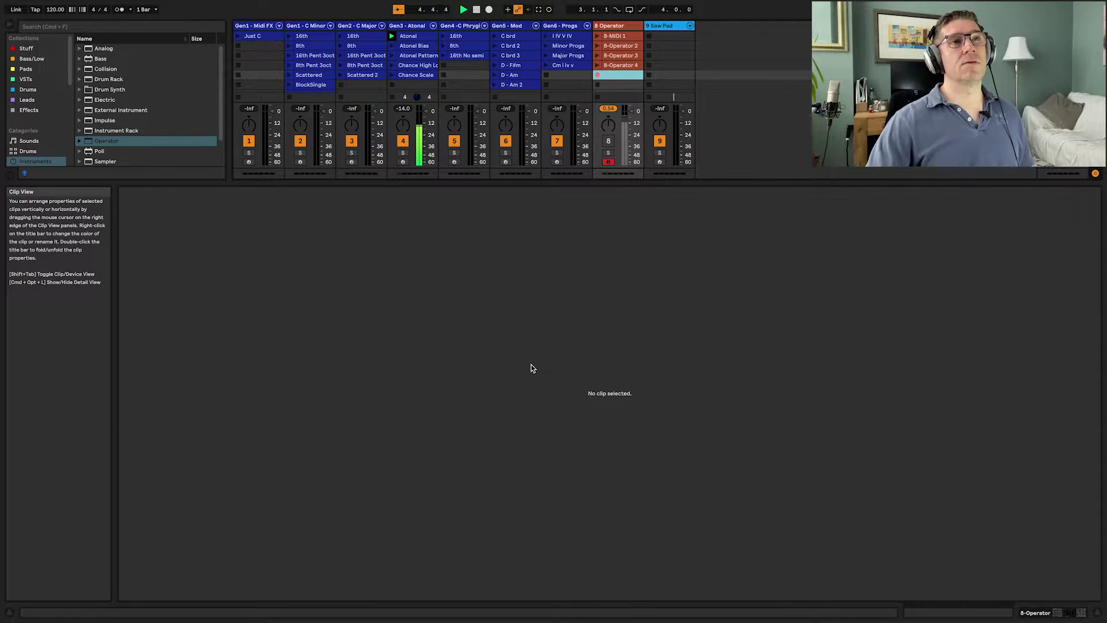
key(Return)
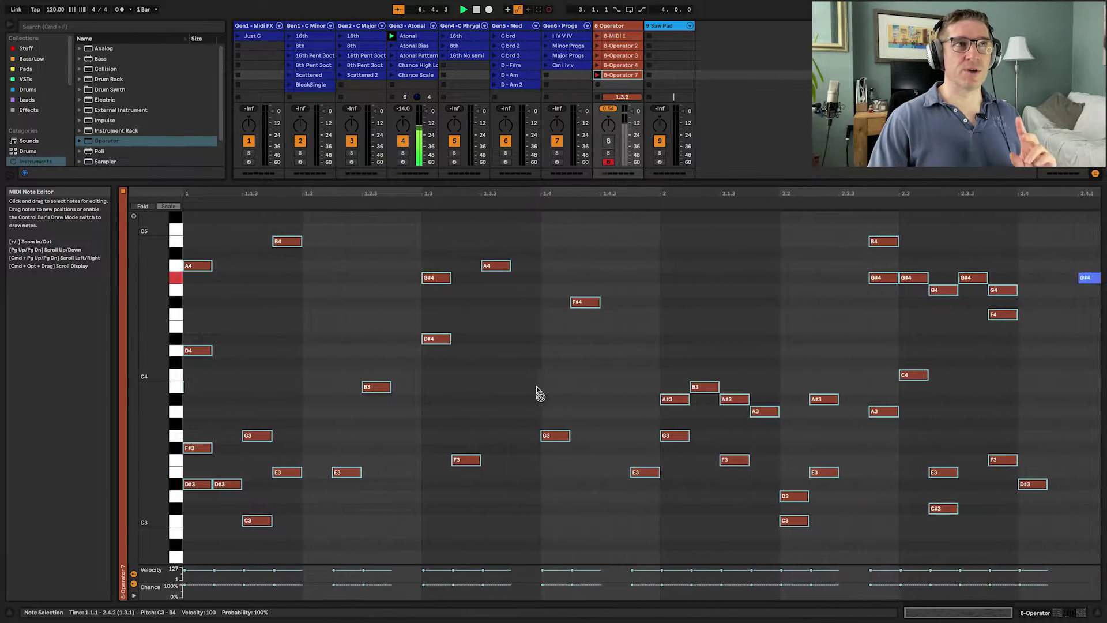
key(Return)
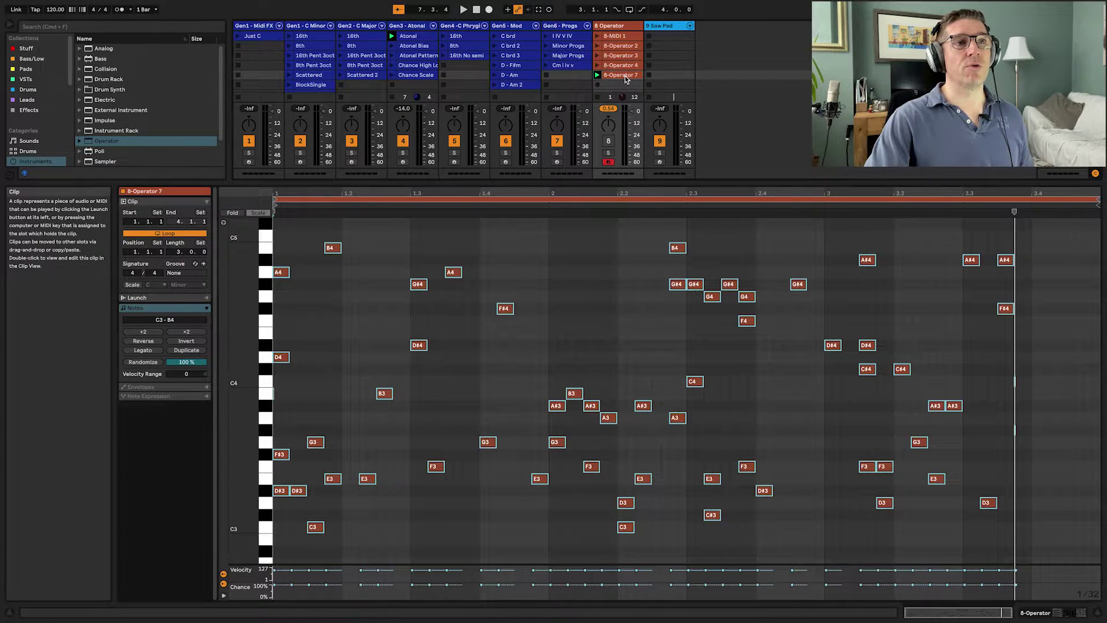
Drag the new clip's loop end to 2.2, stop Atonal, and play 8-Operator 7 alone.
click(346, 393)
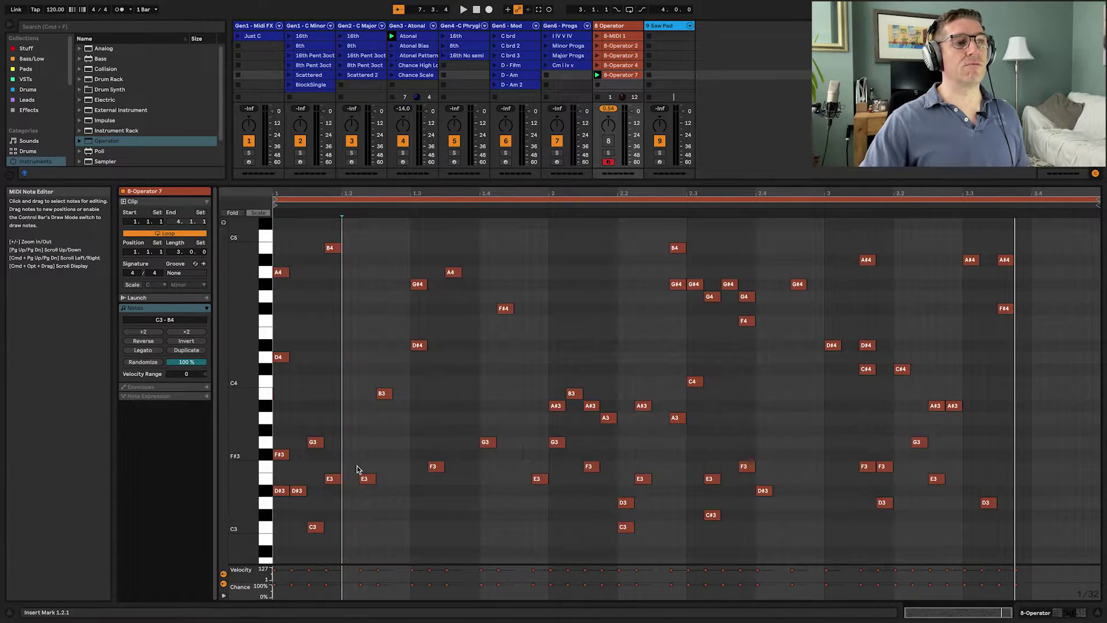
scroll(322, 473, down, 3)
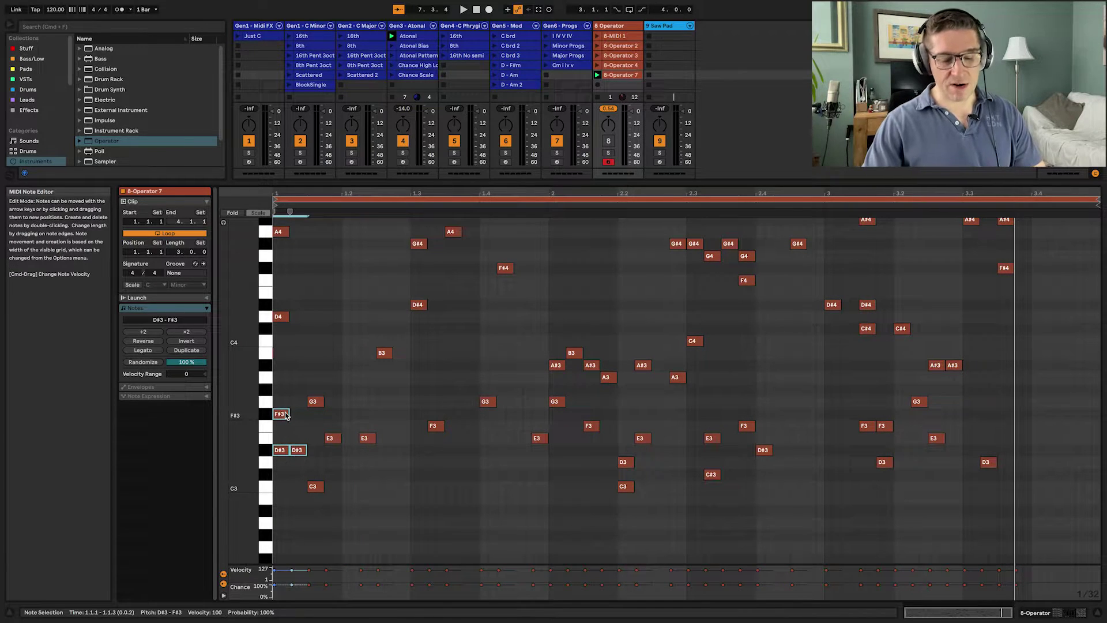
scroll(283, 444, up, 2)
drag(1097, 199, 617, 218)
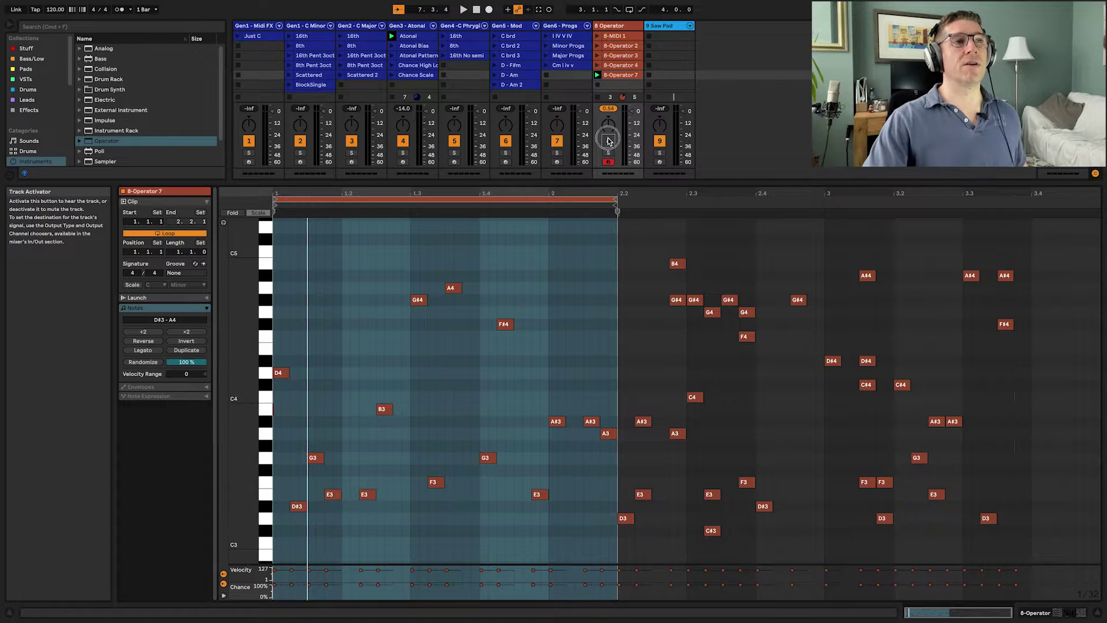
click(392, 97)
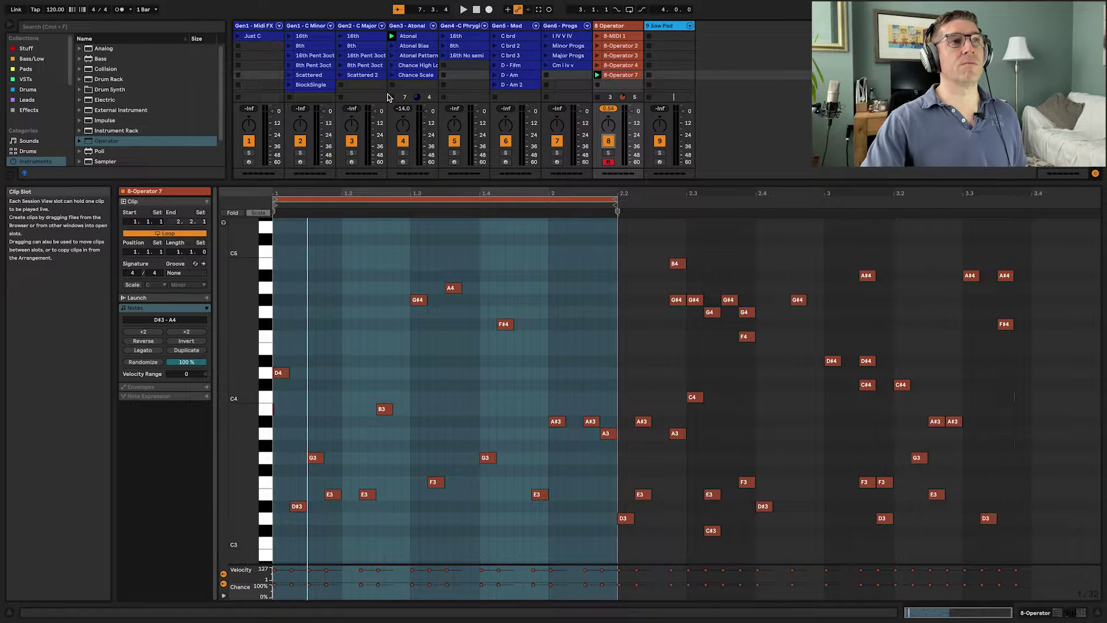
click(597, 76)
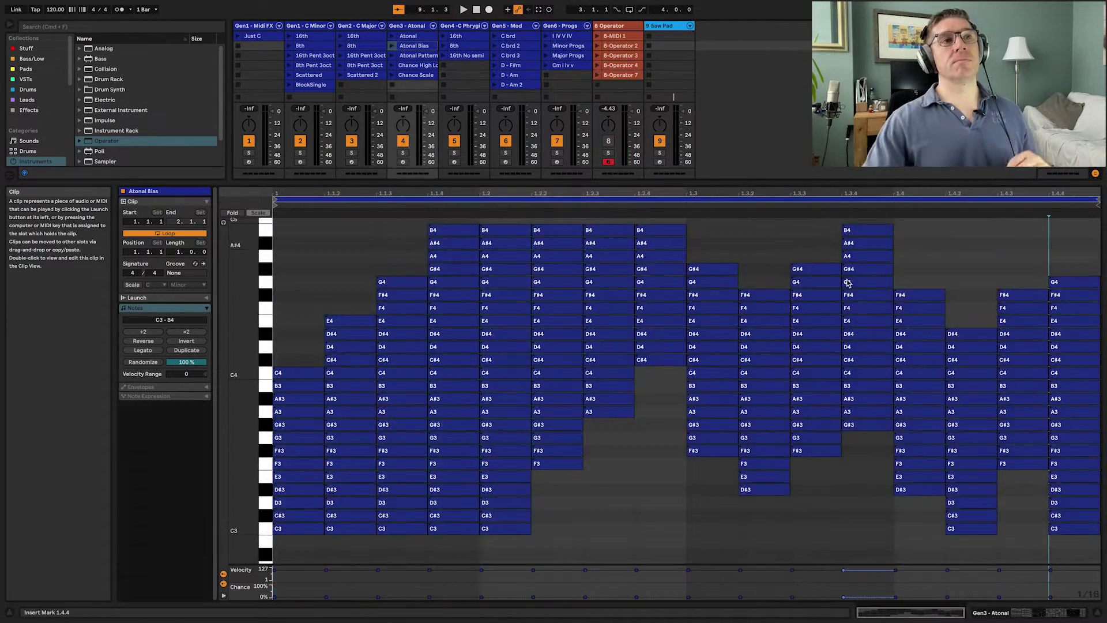
Launch Gen3's Atonal Bias, then Atonal Pattern, and open the Chance High Low clip.
scroll(761, 408, up, 1)
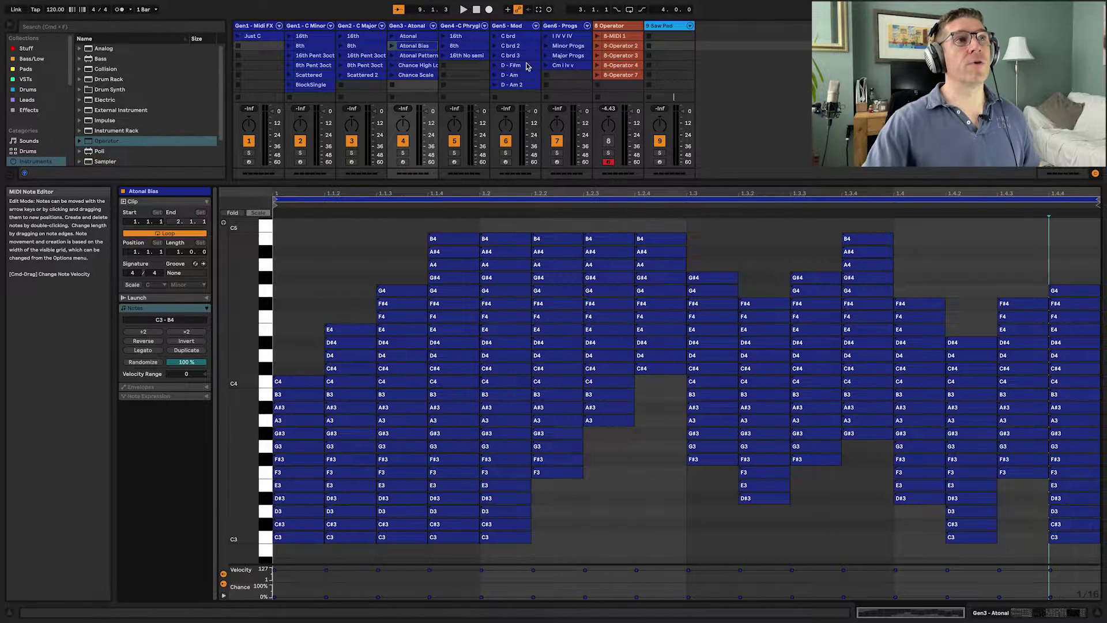
click(391, 47)
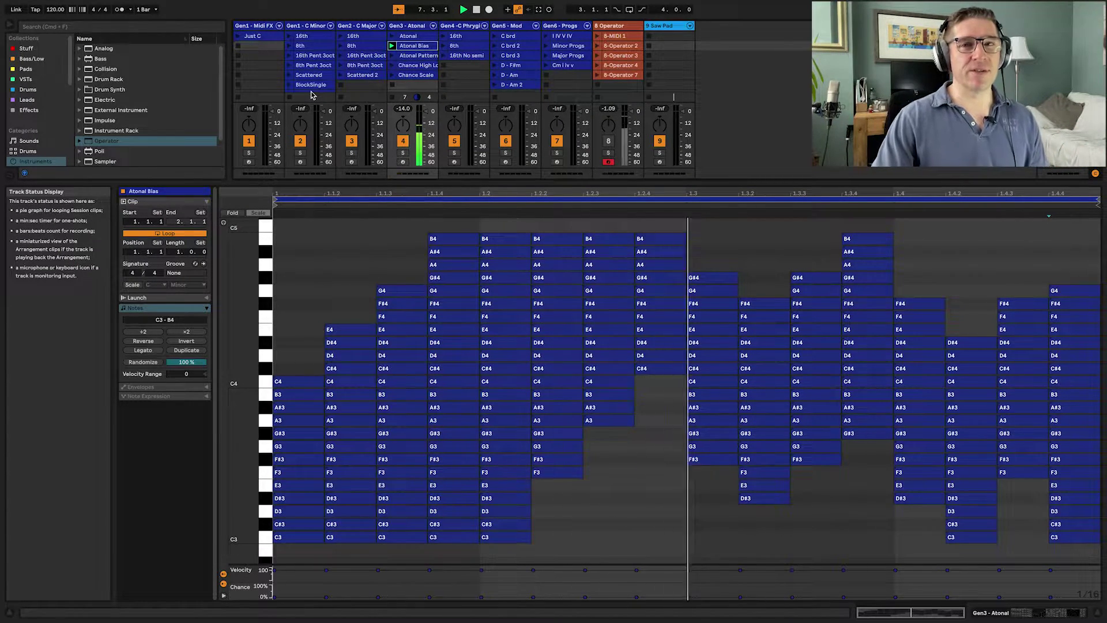
click(415, 55)
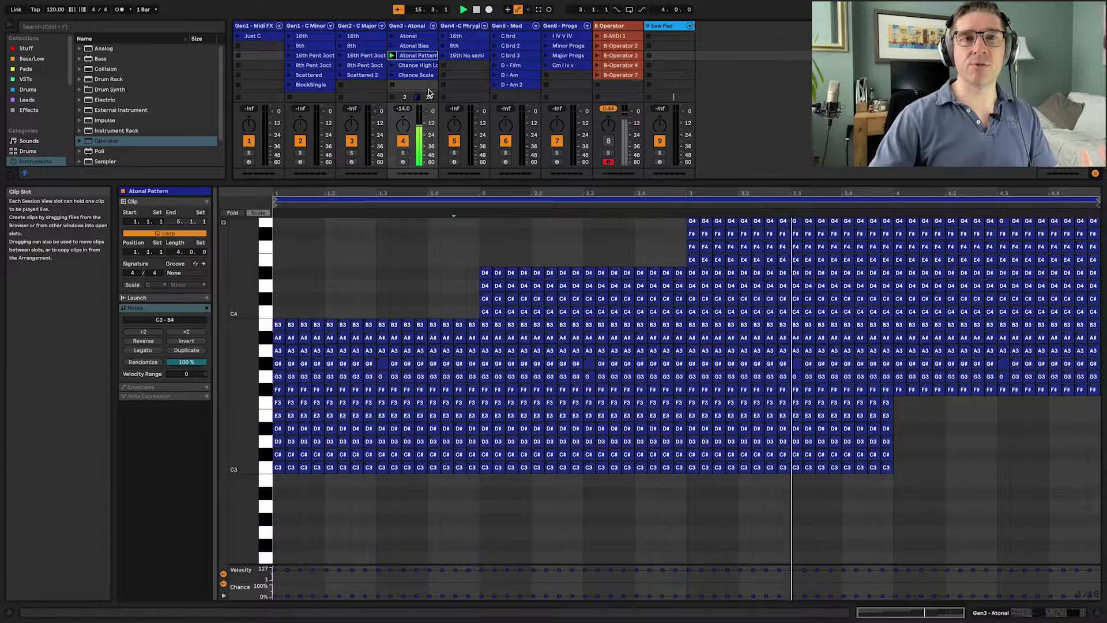
click(394, 68)
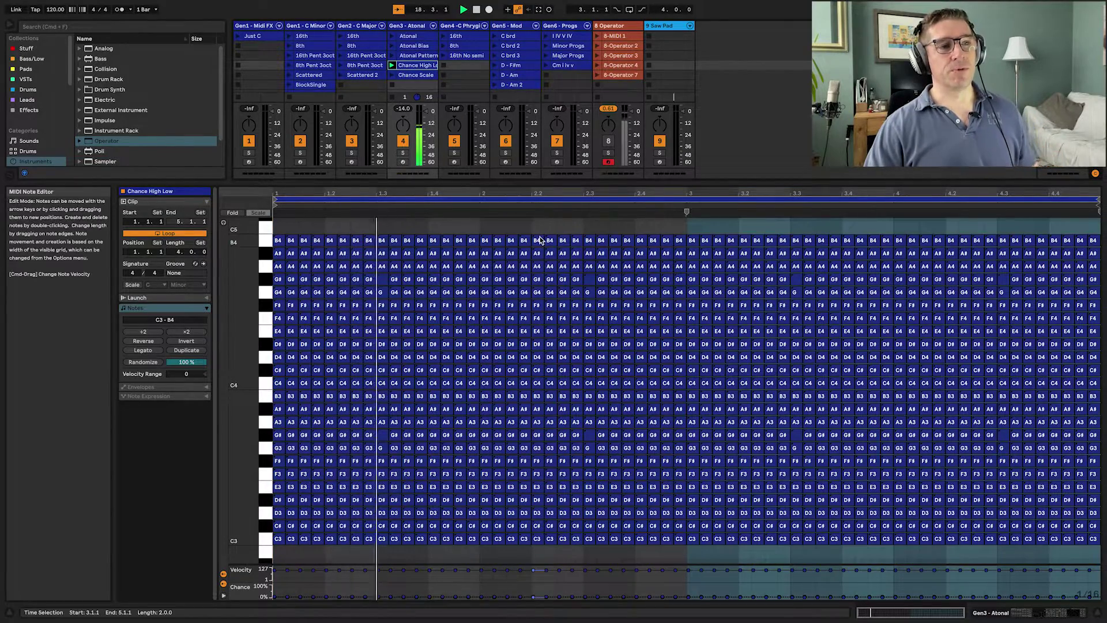
Check the first B4 and C3 notes' chance, launch Chance Scale, and arm Saw Pad, then Gen4.
click(280, 240)
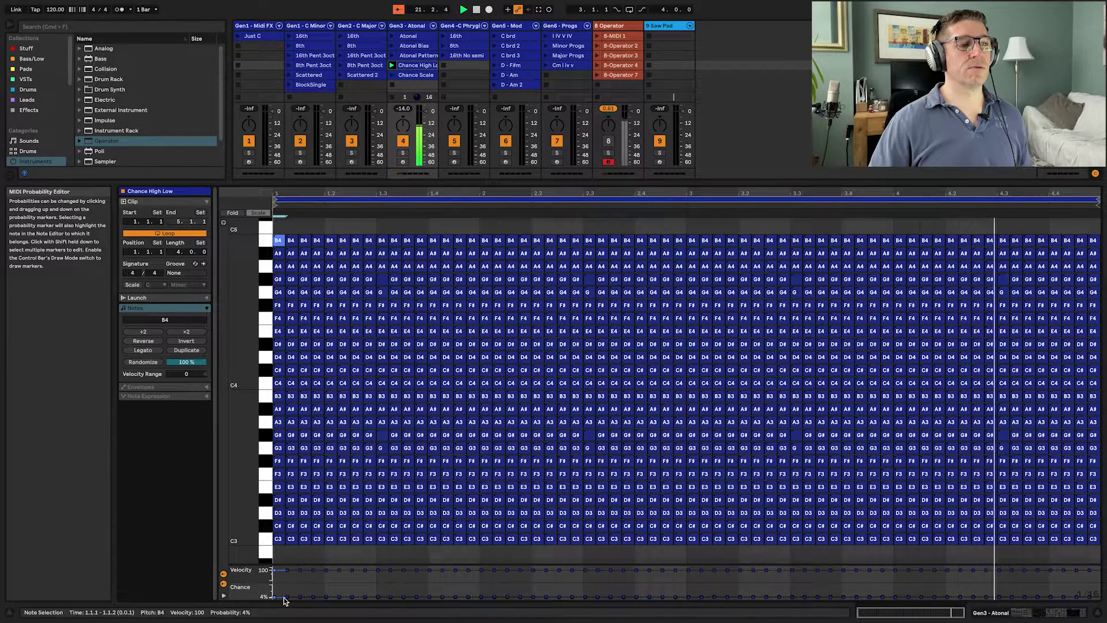
click(278, 539)
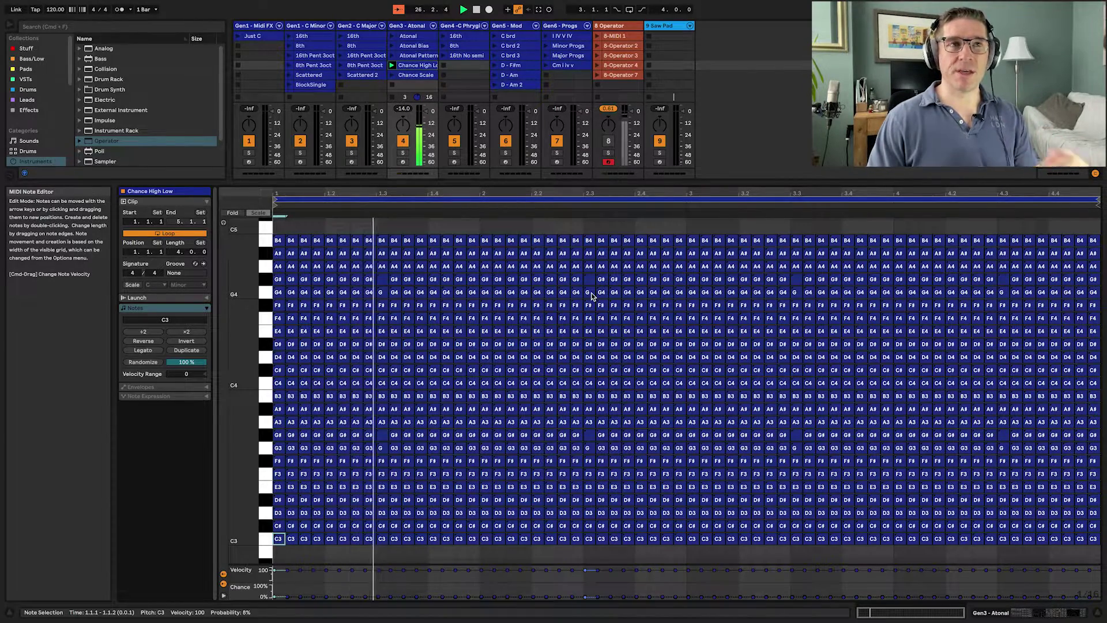
click(392, 75)
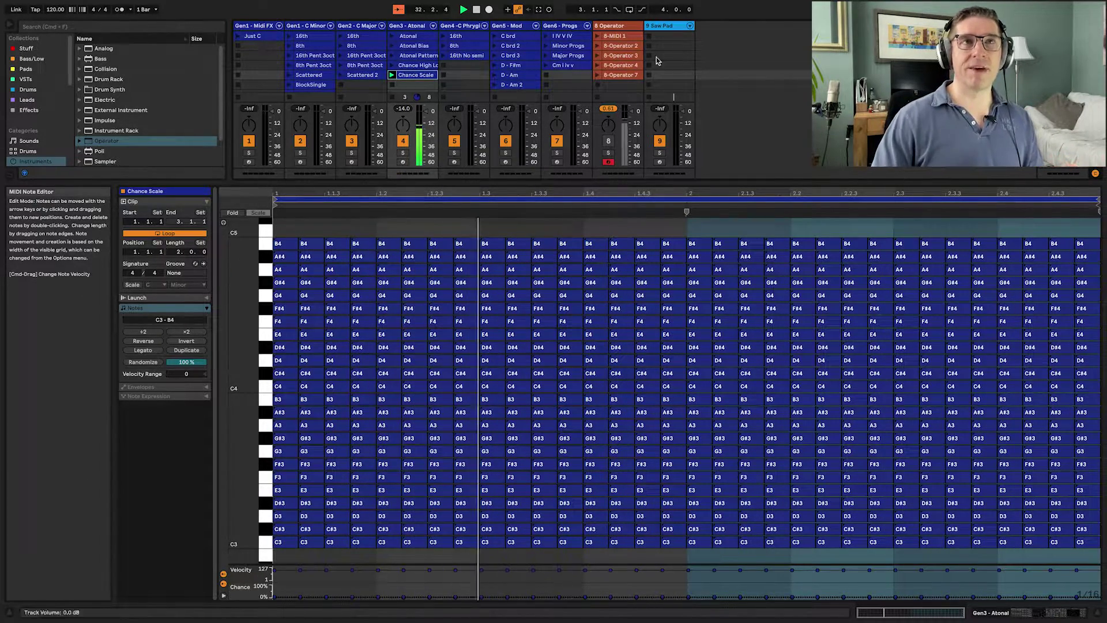
click(663, 75)
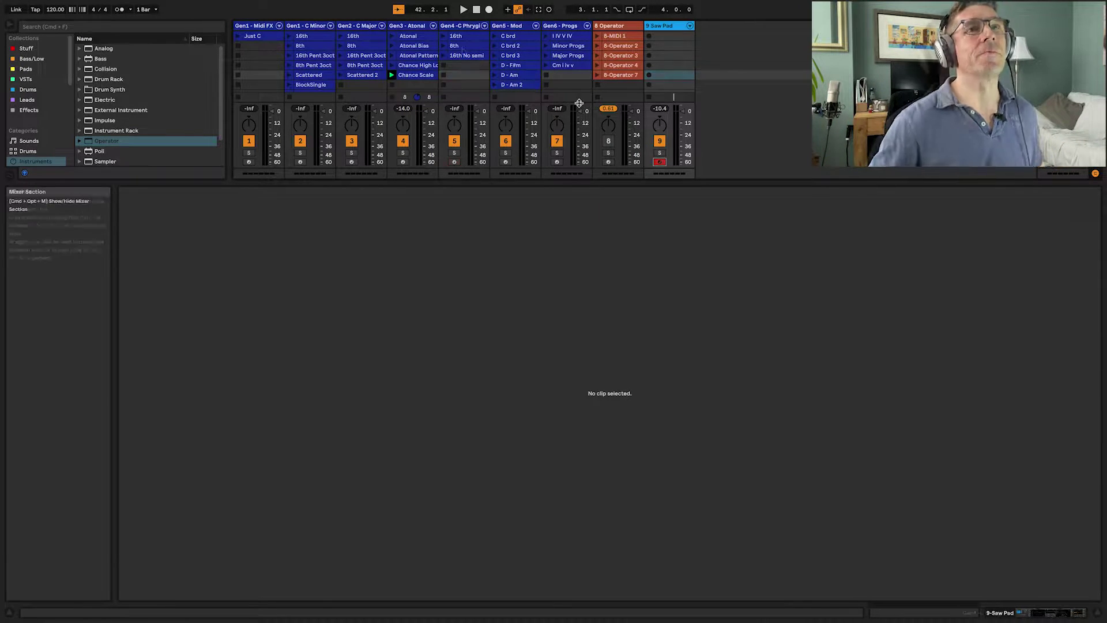
click(464, 75)
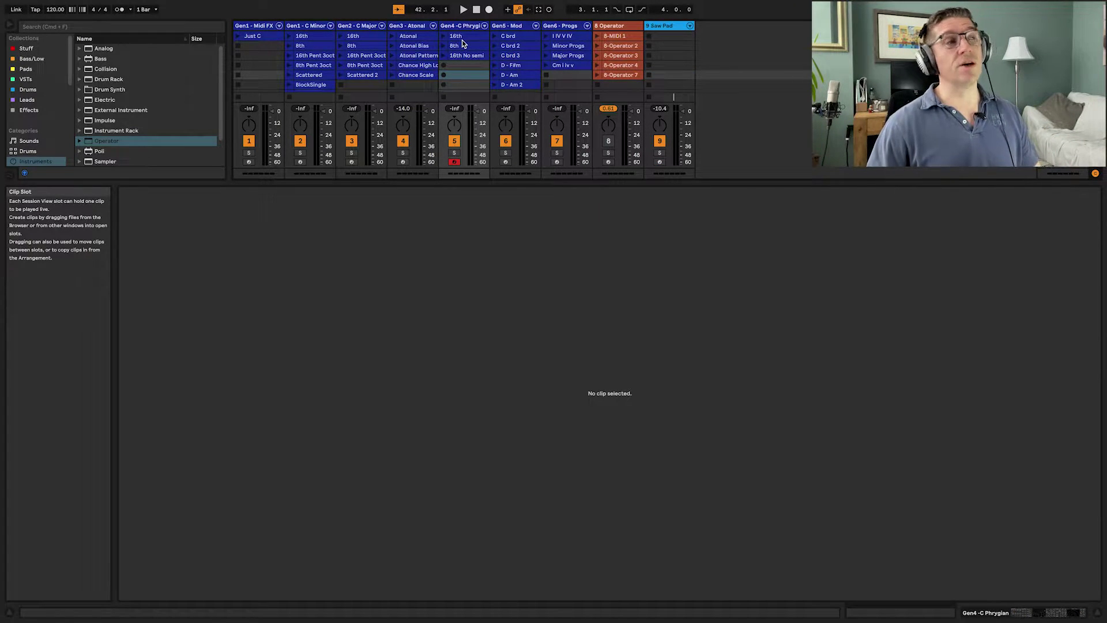
Open Gen4's 16th clip and play its 16th, 8th and 16th No semi clips in turn.
click(253, 28)
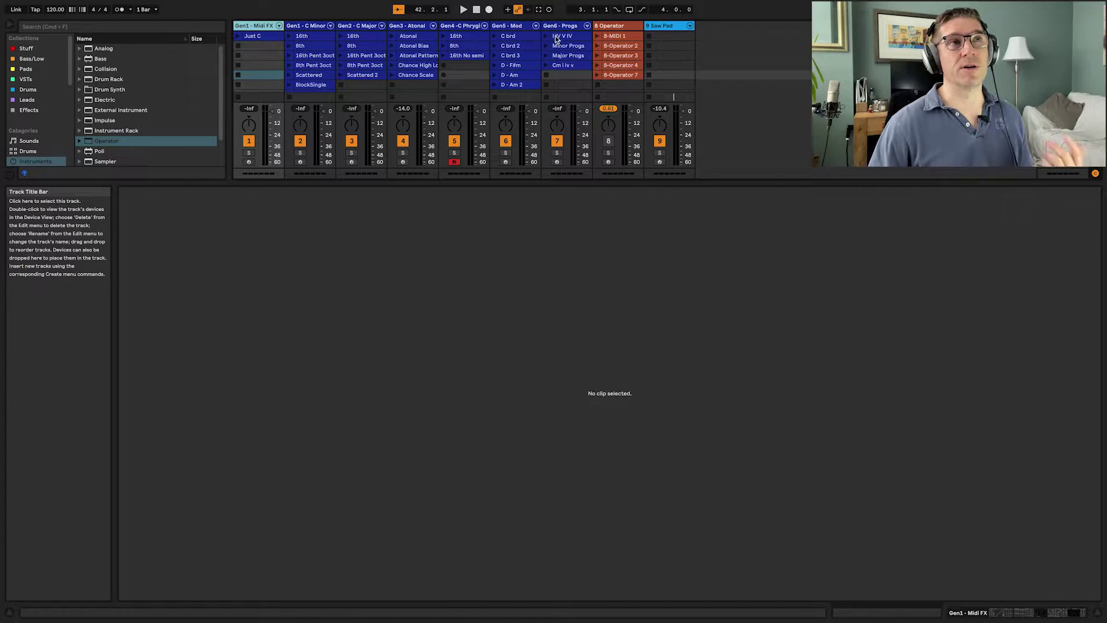
double_click(464, 37)
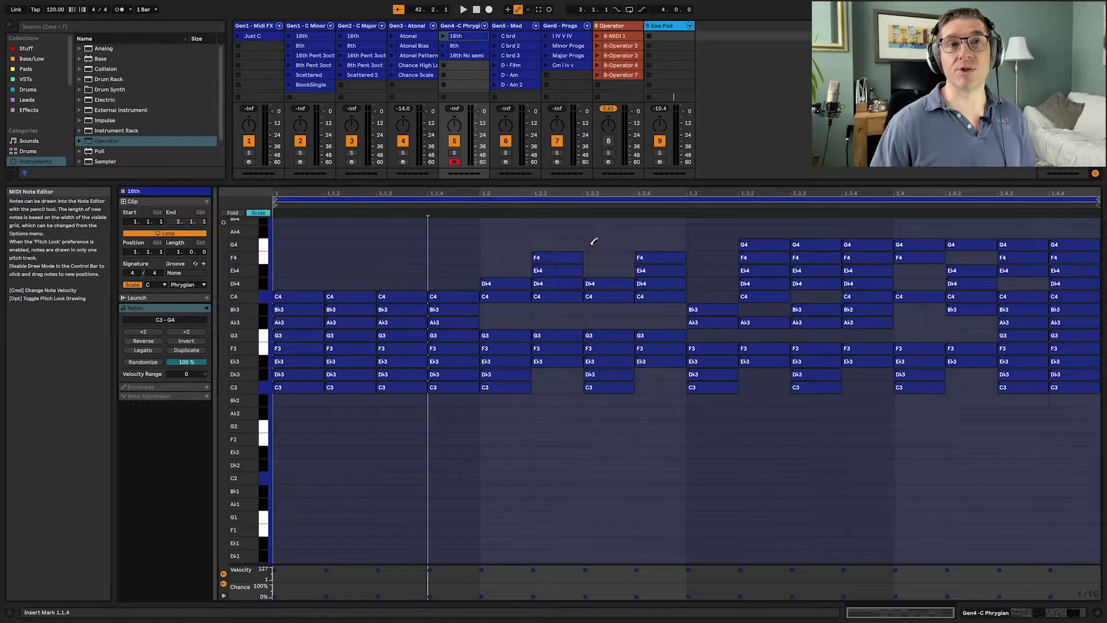
click(443, 36)
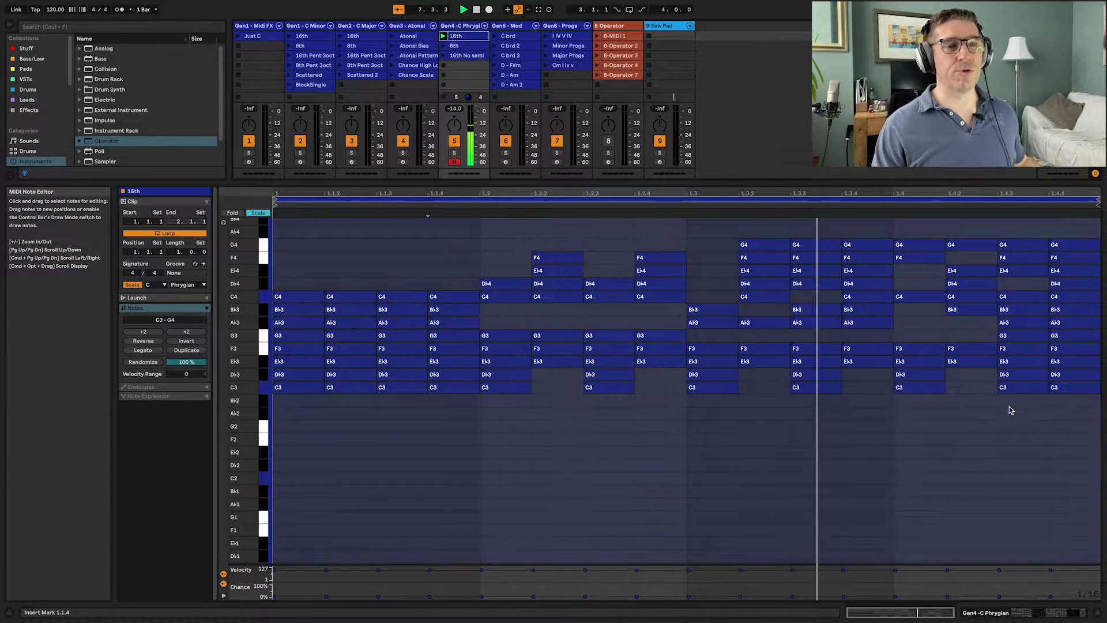
click(442, 46)
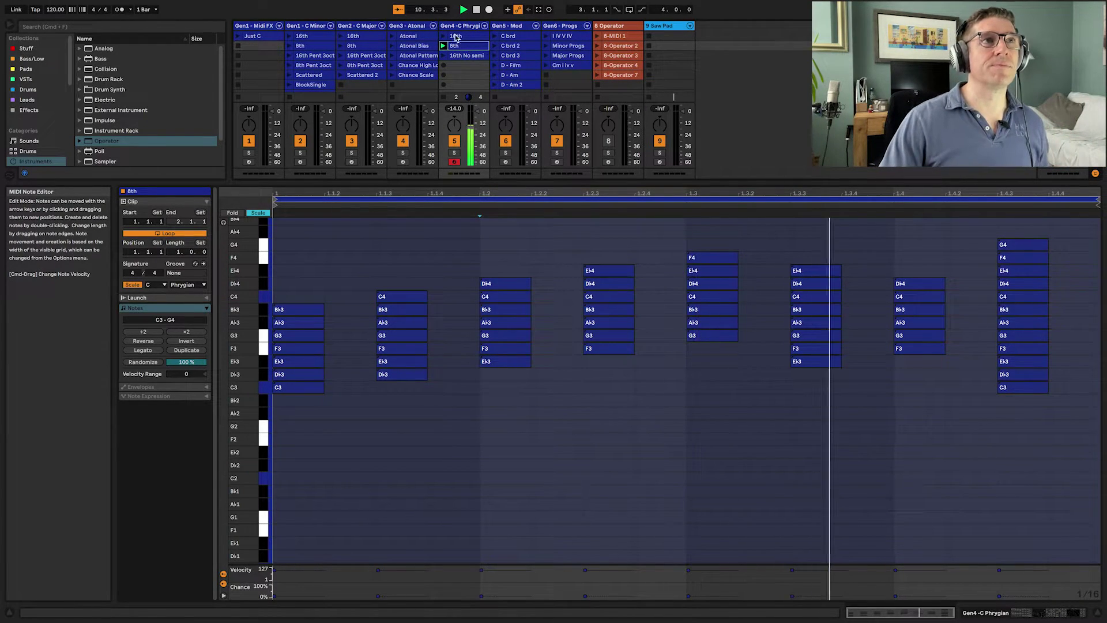
click(443, 55)
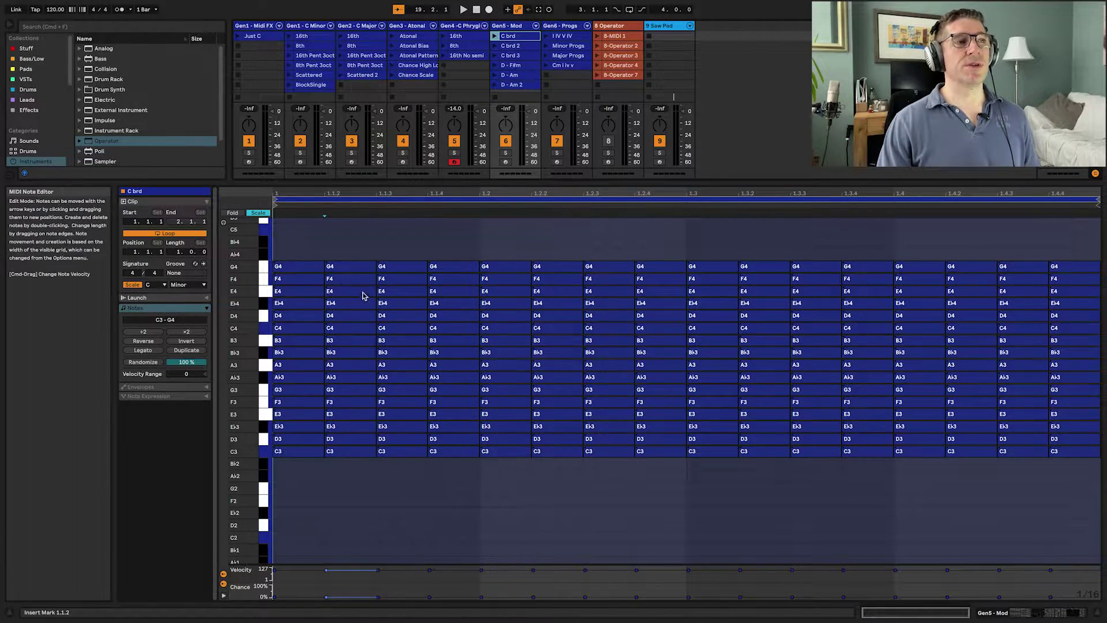
click(290, 294)
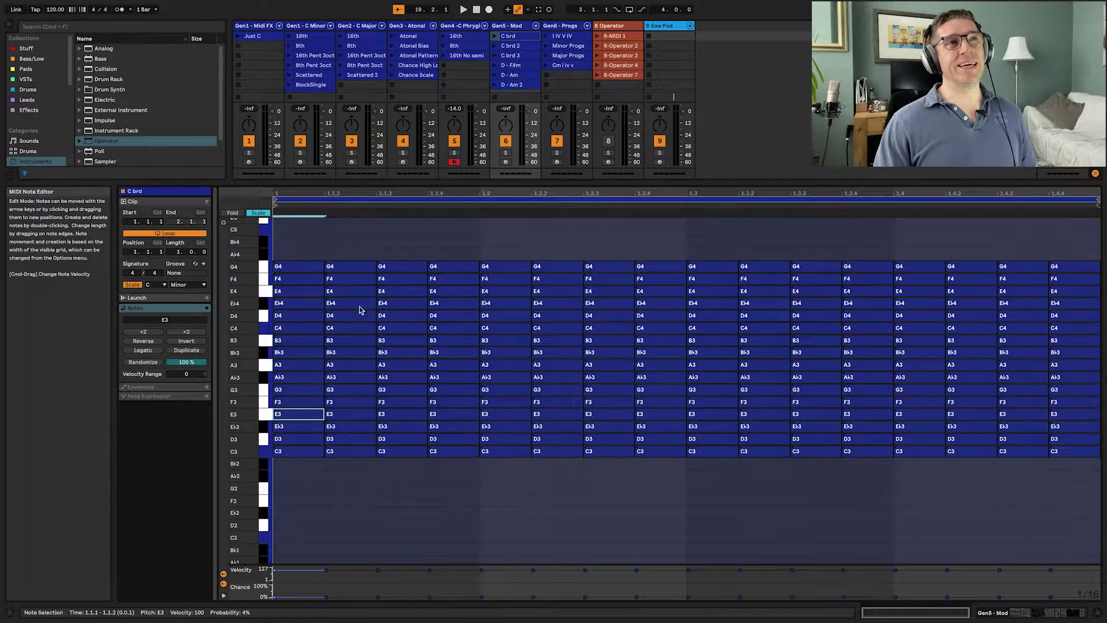
click(494, 37)
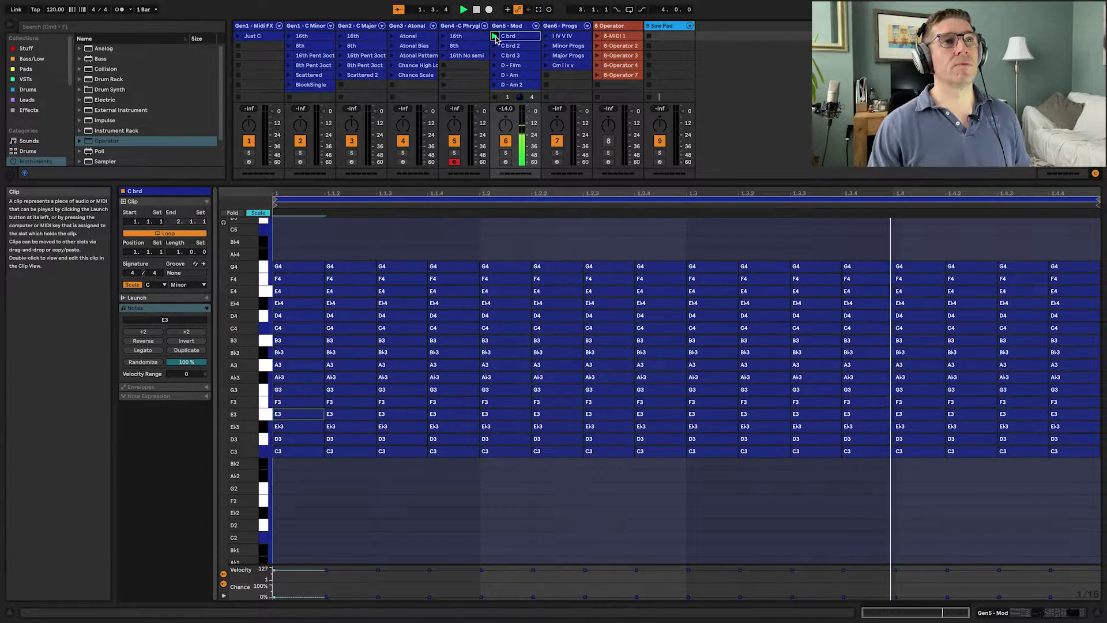
key(shift+Tab)
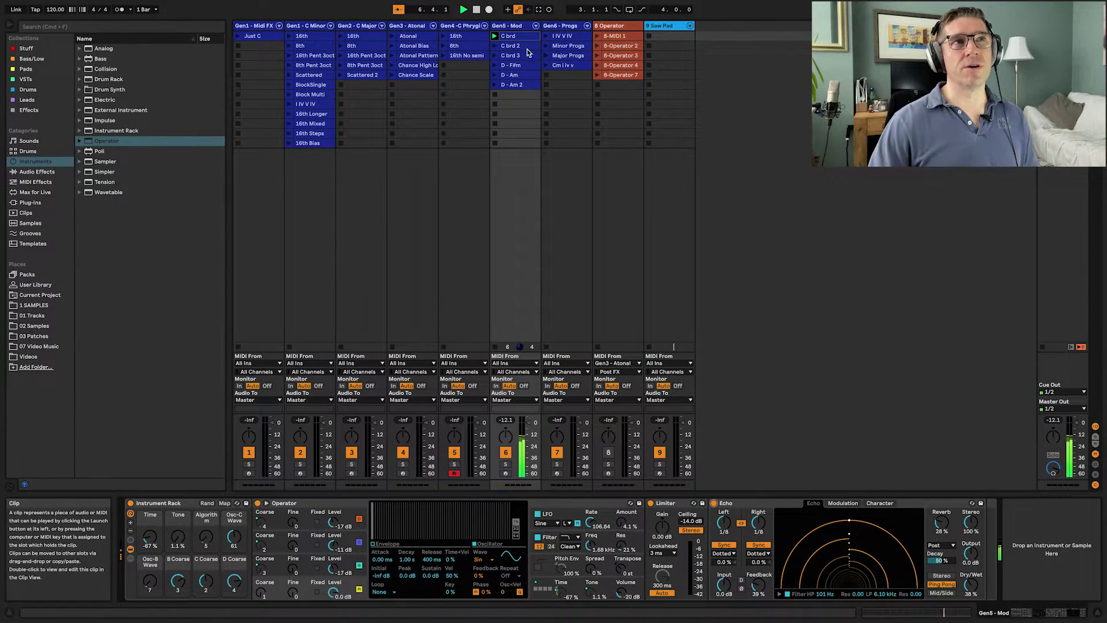
Open and play the C brd 2 clip, then switch playback to C brd 3.
double_click(507, 46)
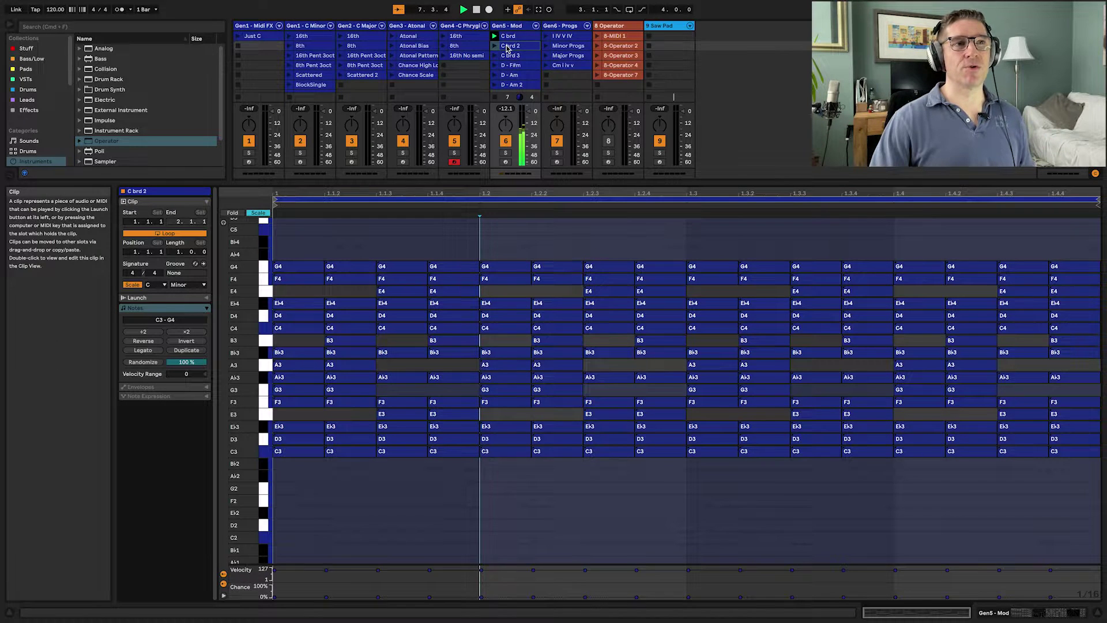
click(494, 46)
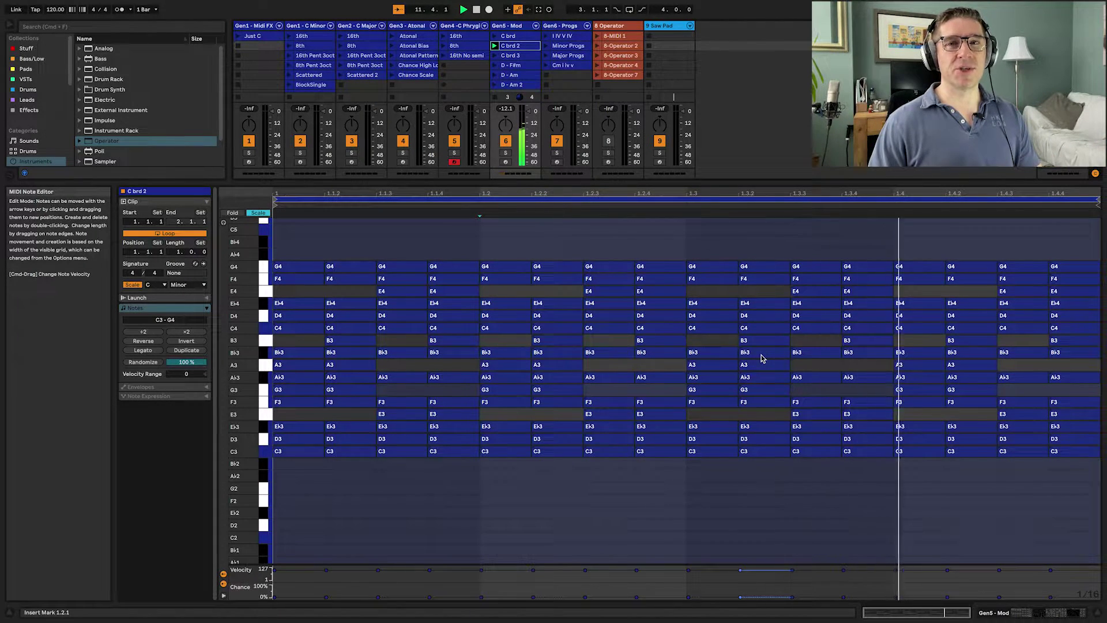
click(495, 56)
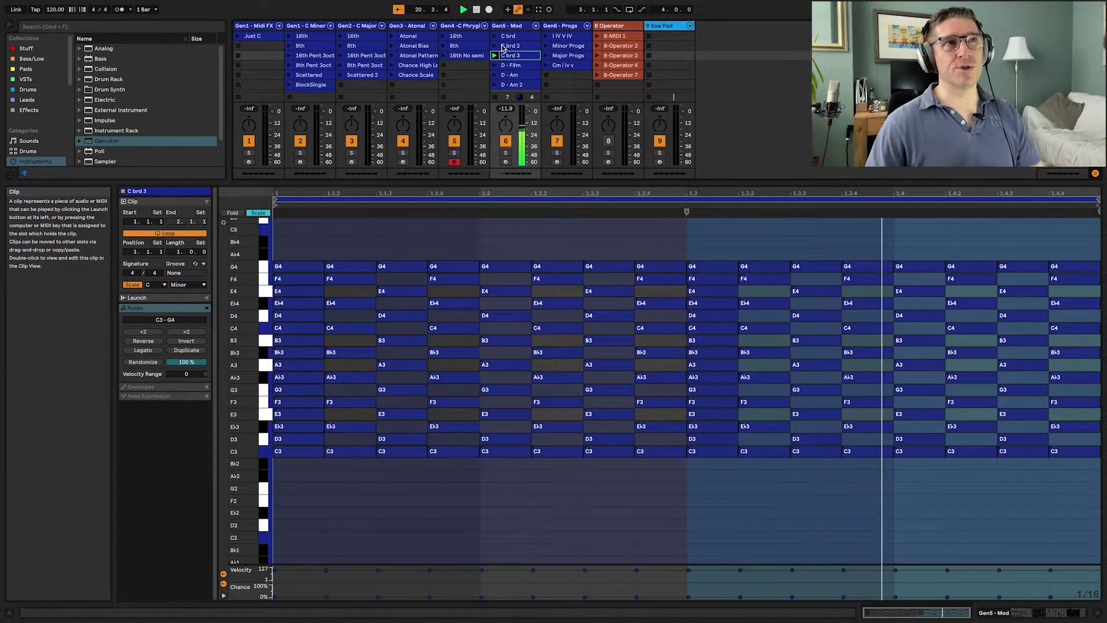
Launch D - F#m with the transport playing, then switch to D - Am.
click(509, 65)
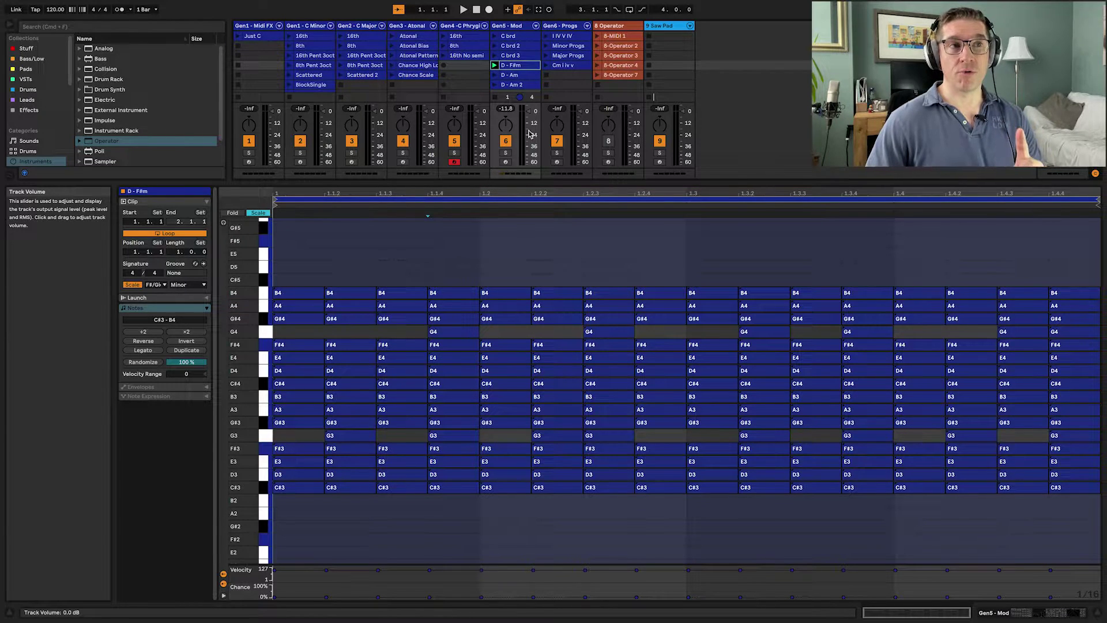
key(space)
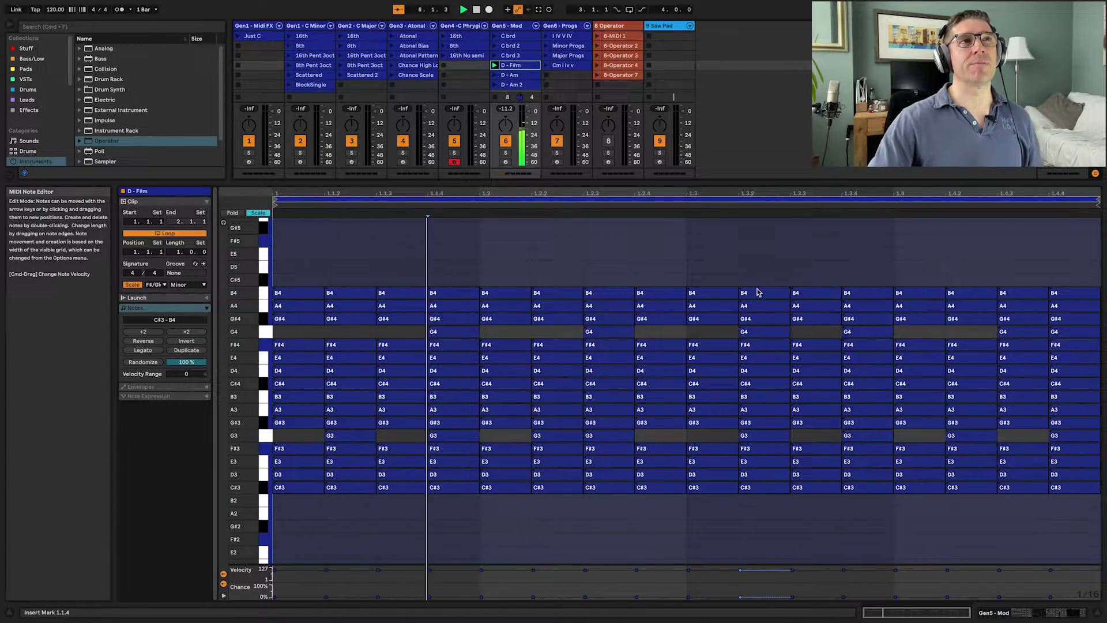
click(495, 75)
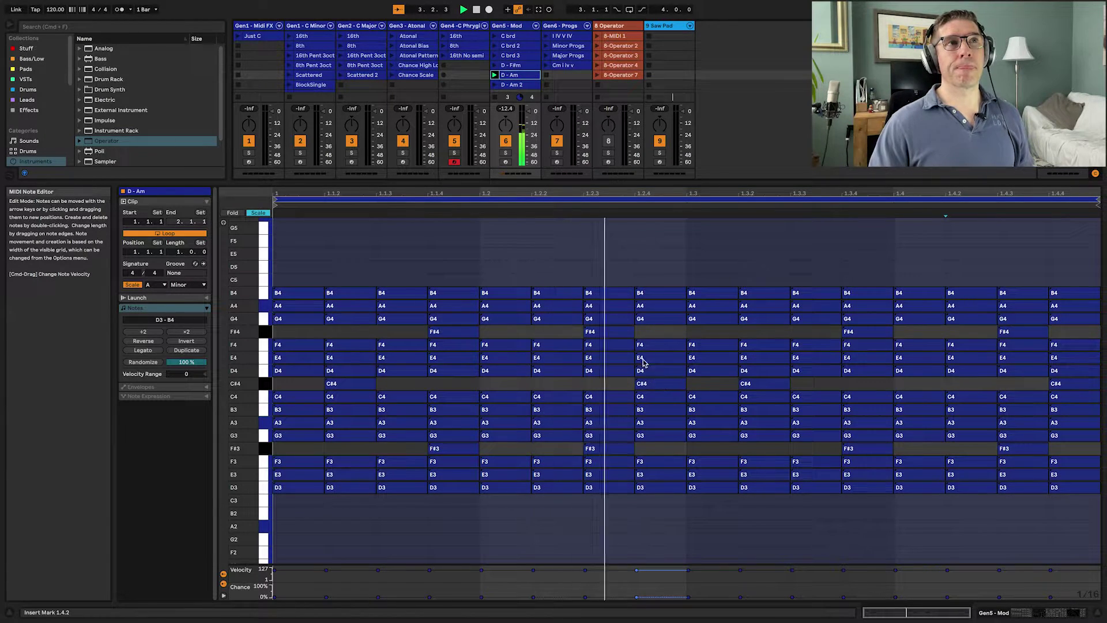
Switch playback to D - Am 2, then open the I IV V IV progression's notes.
scroll(499, 39, down, 3)
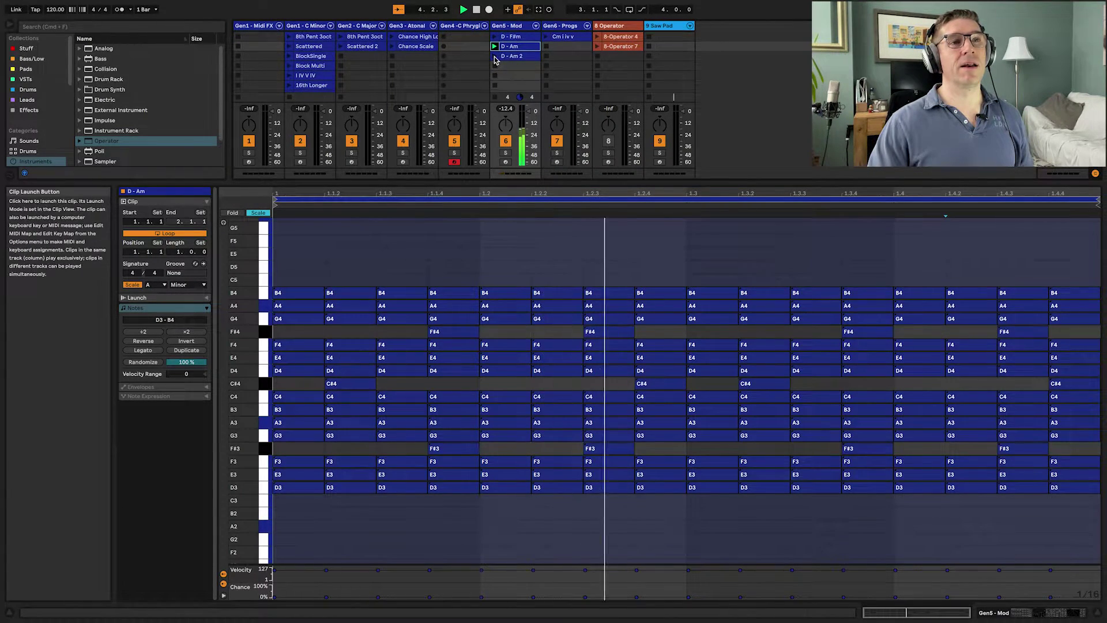
click(512, 56)
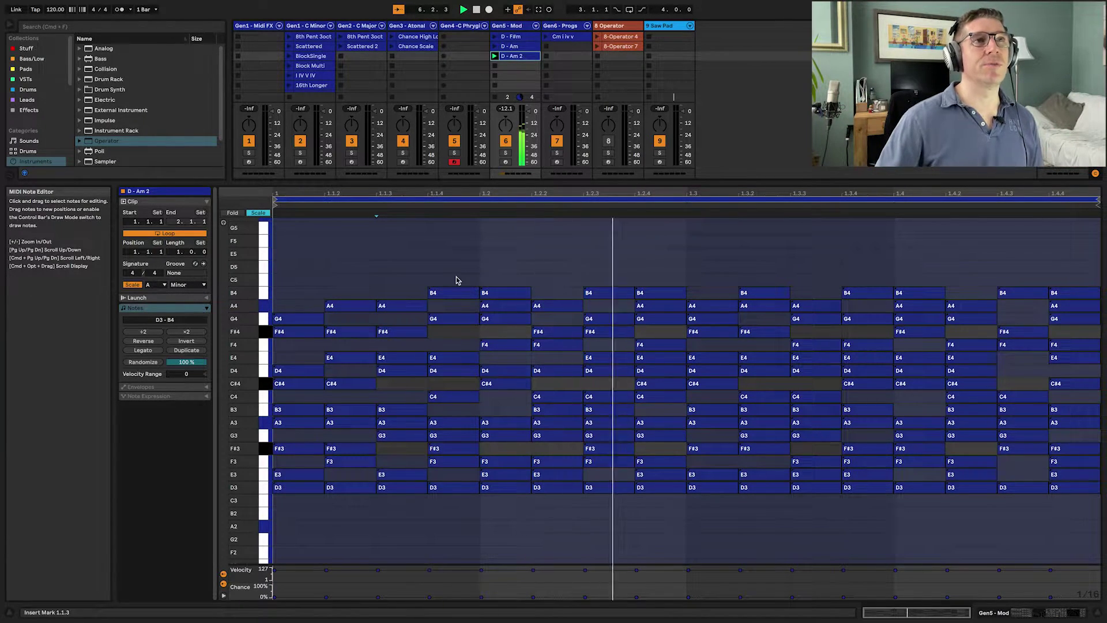
scroll(560, 69, up, 3)
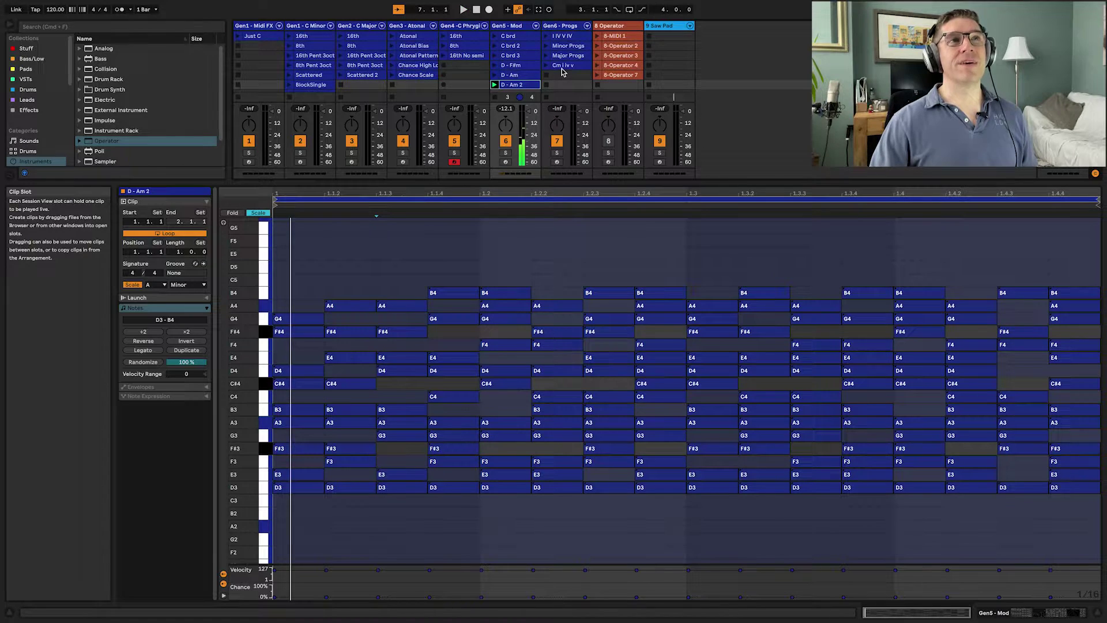
click(568, 36)
Arm Gen6 - Progs, stop D - Am 2 and launch the I IV V IV progression.
click(558, 164)
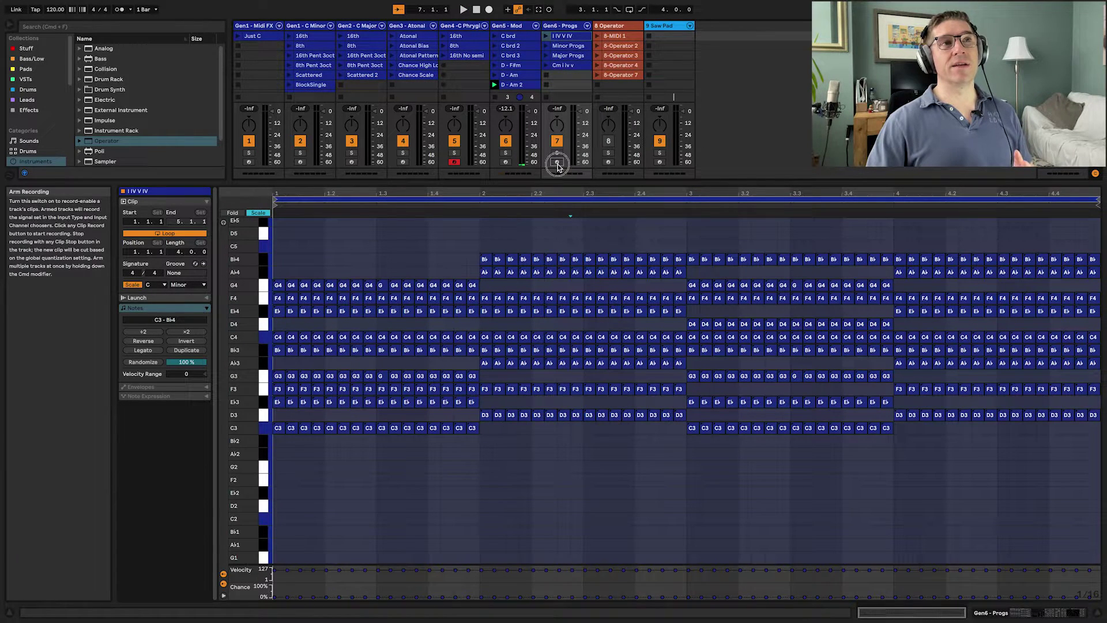
click(496, 97)
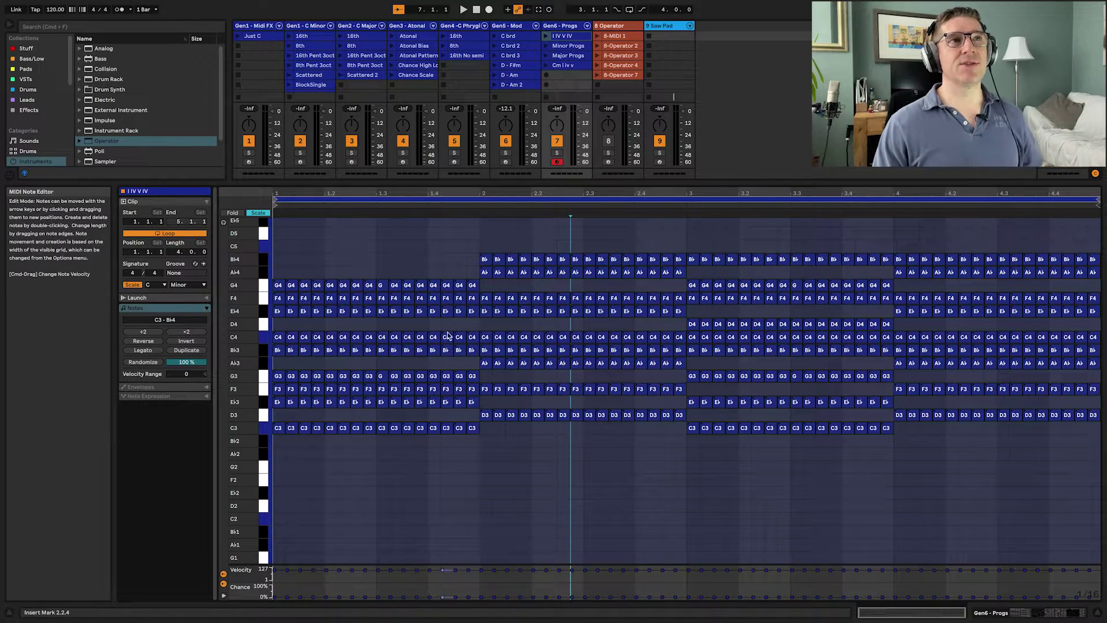
click(546, 36)
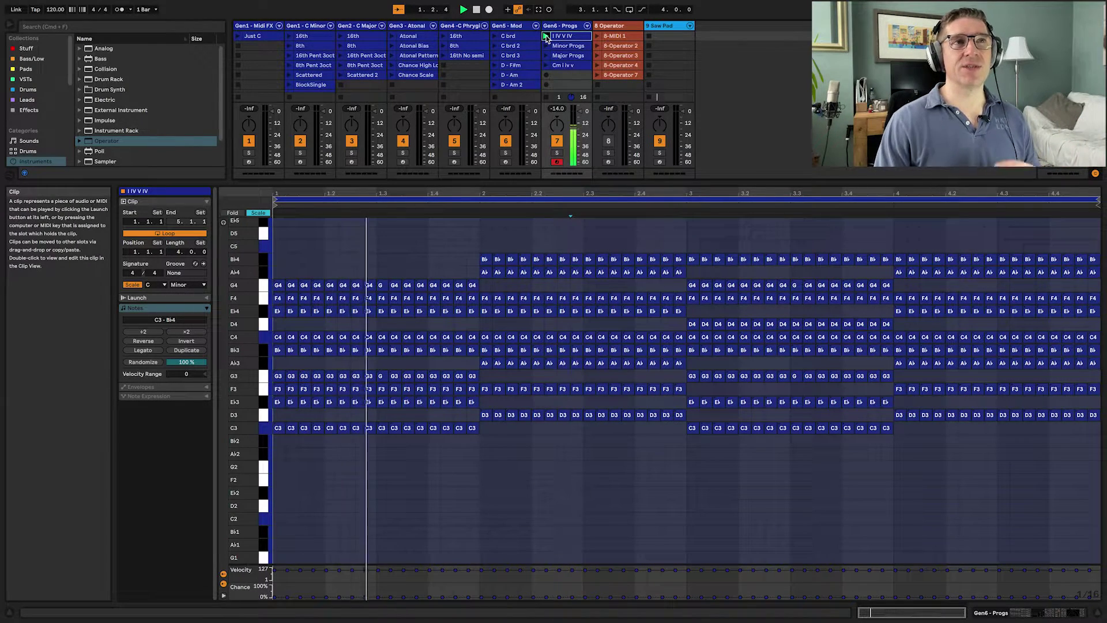
Enable the Echo effect on Gen6 - Progs, then open and launch Cm i iv v.
key(shift+Tab)
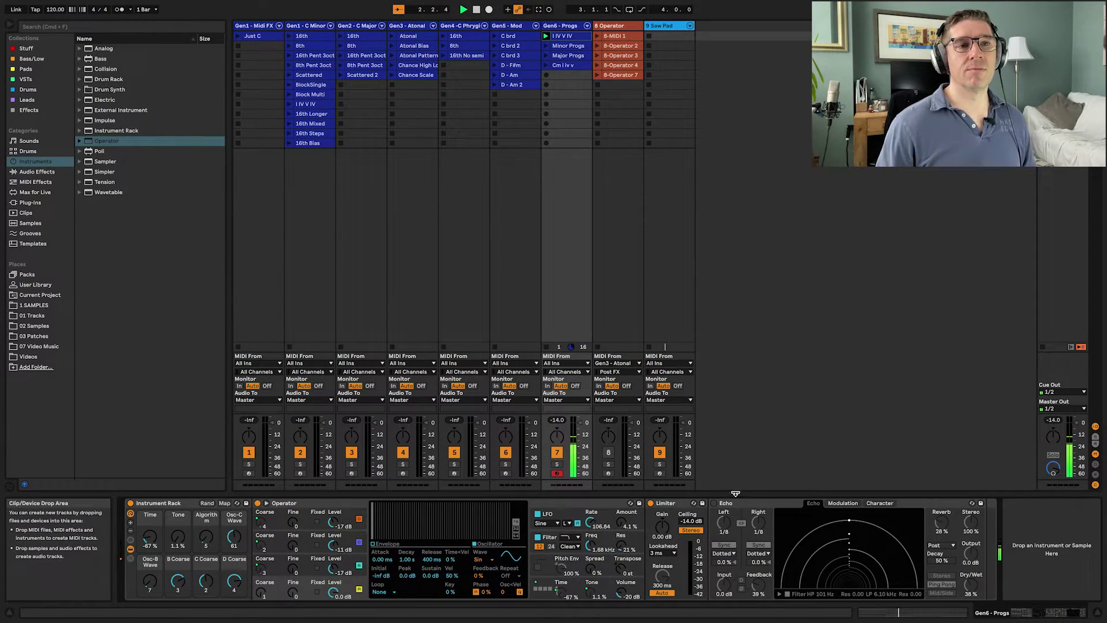
click(714, 504)
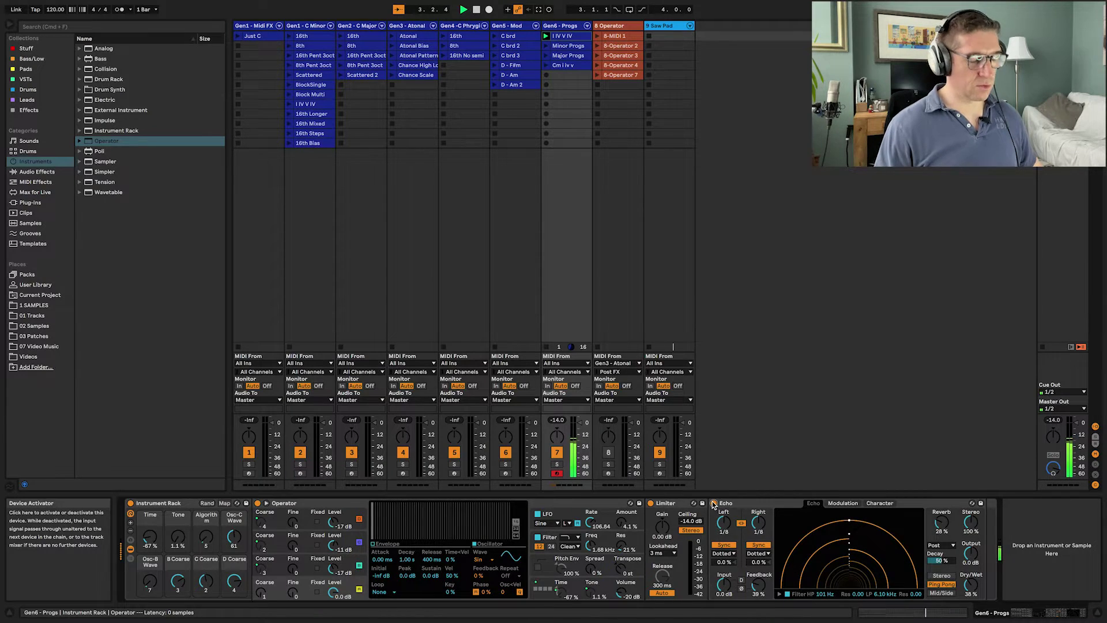
key(shift+Tab)
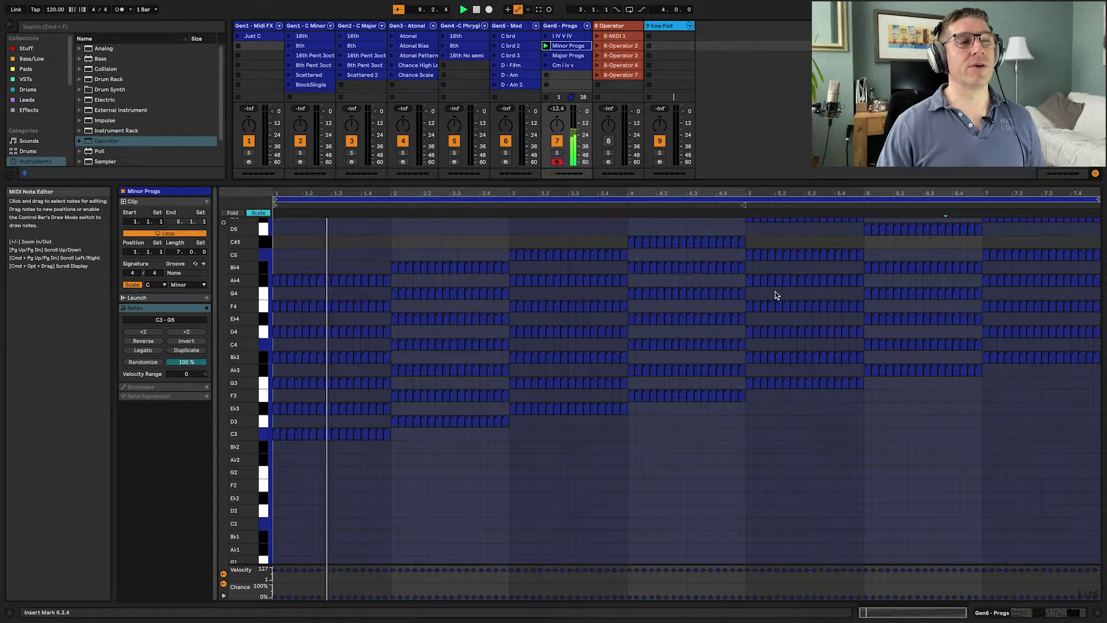
scroll(714, 294, up, 3)
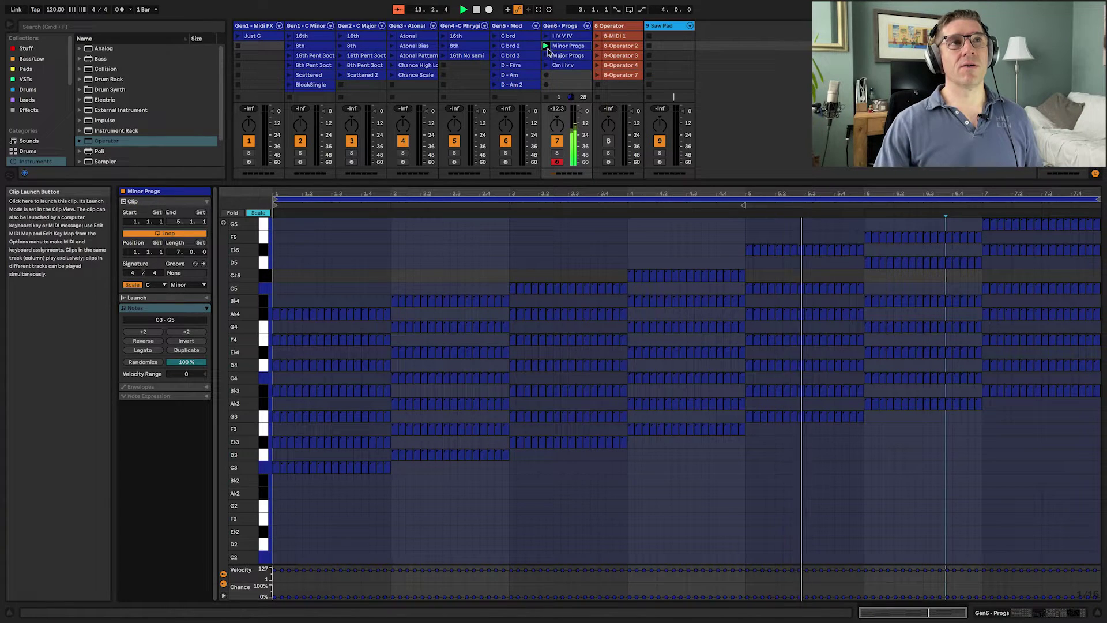
click(574, 67)
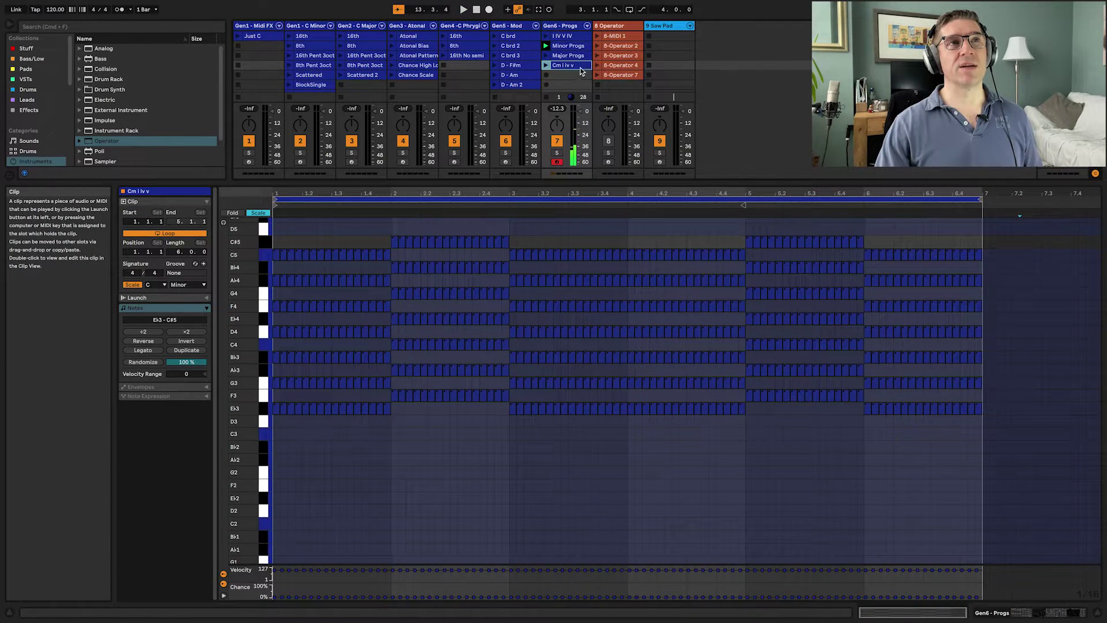
click(545, 66)
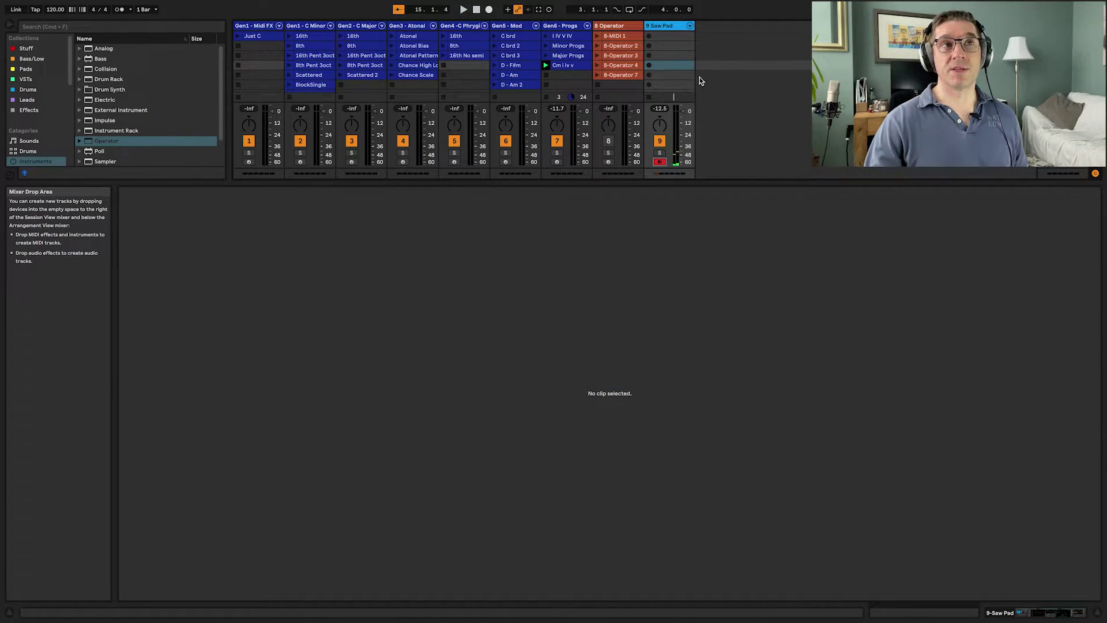
View the Cm i iv v clip's notes and open track 8's MIDI input list.
click(548, 67)
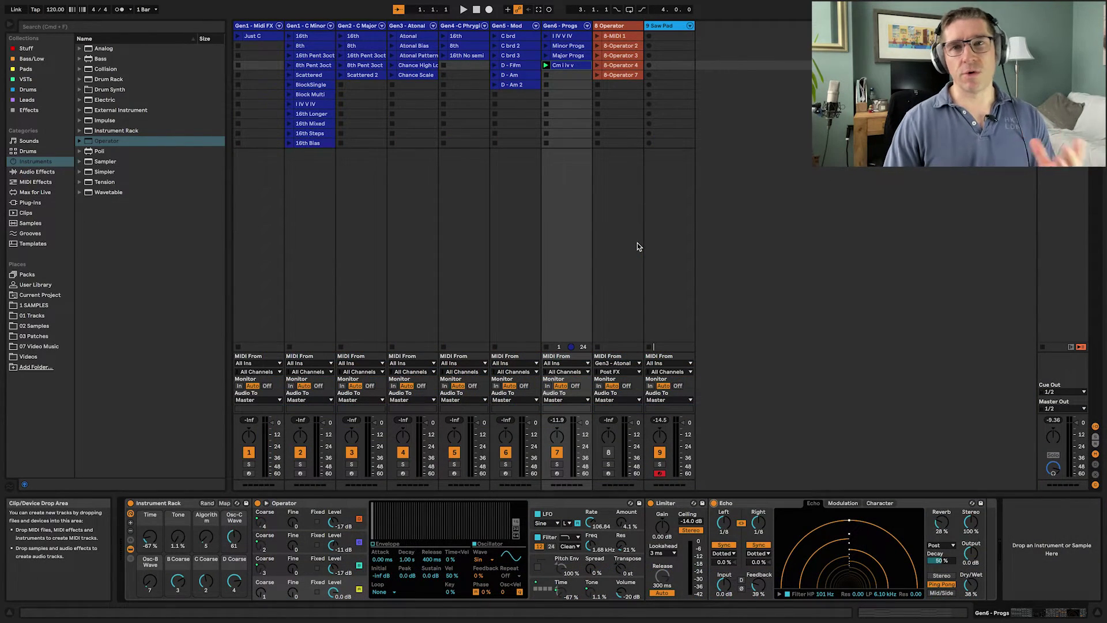
click(633, 364)
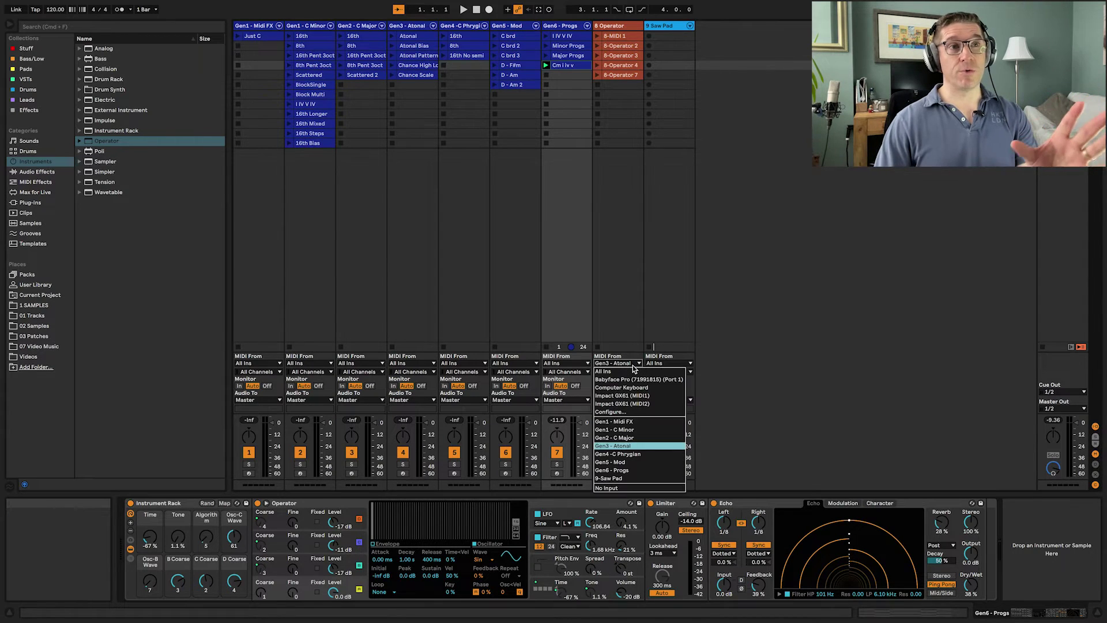
Route track 8's MIDI from Gen4 -C Phrygian and delete its Operator instrument.
click(618, 455)
click(603, 254)
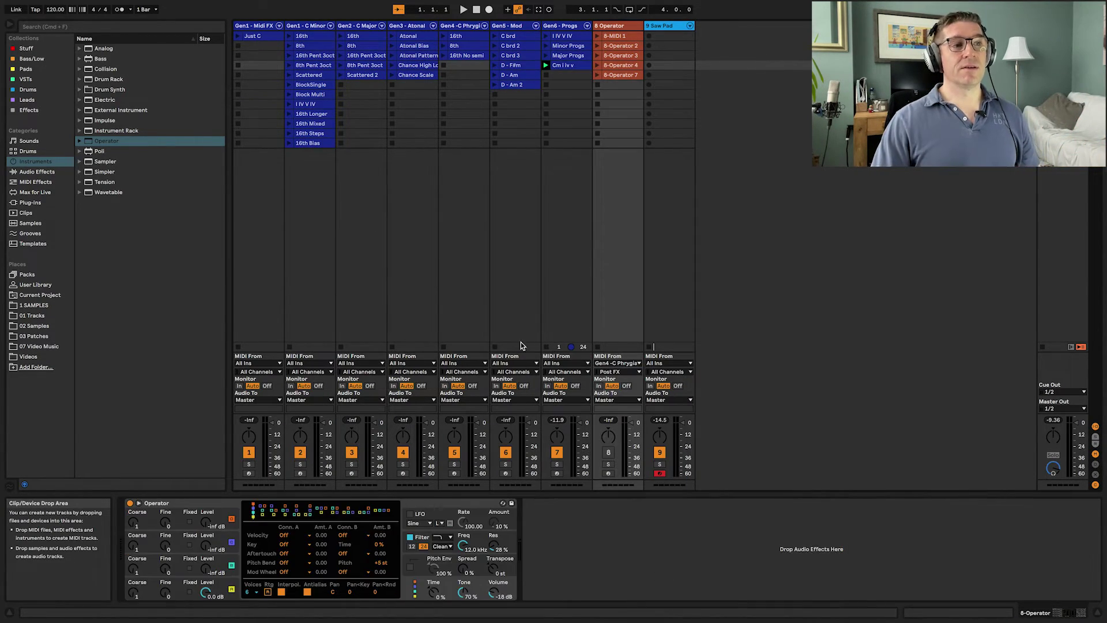
click(220, 507)
key(Delete)
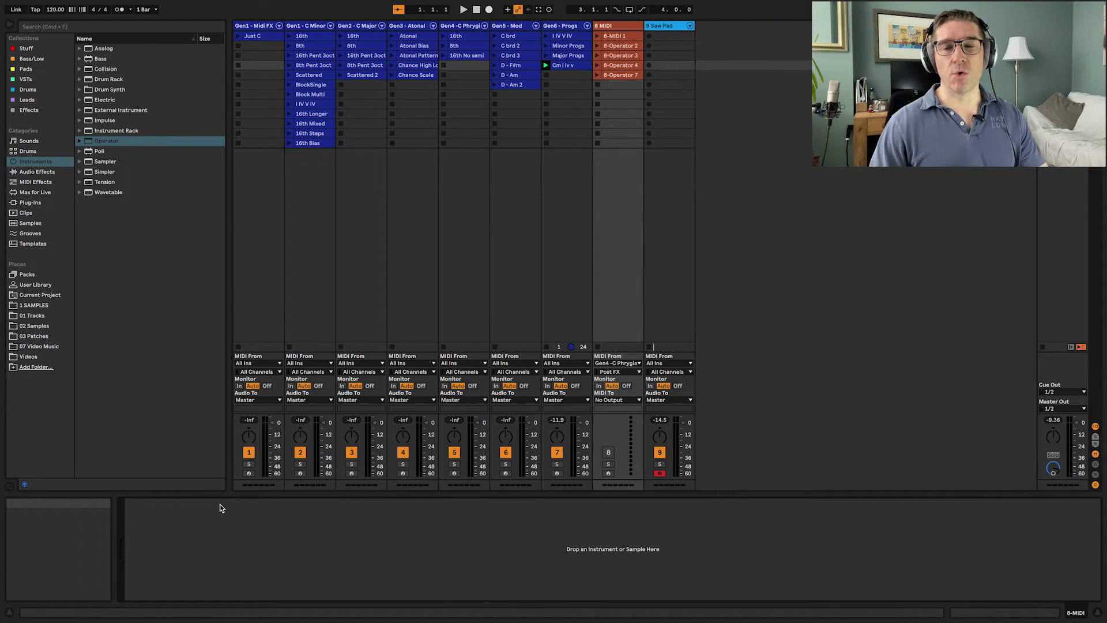